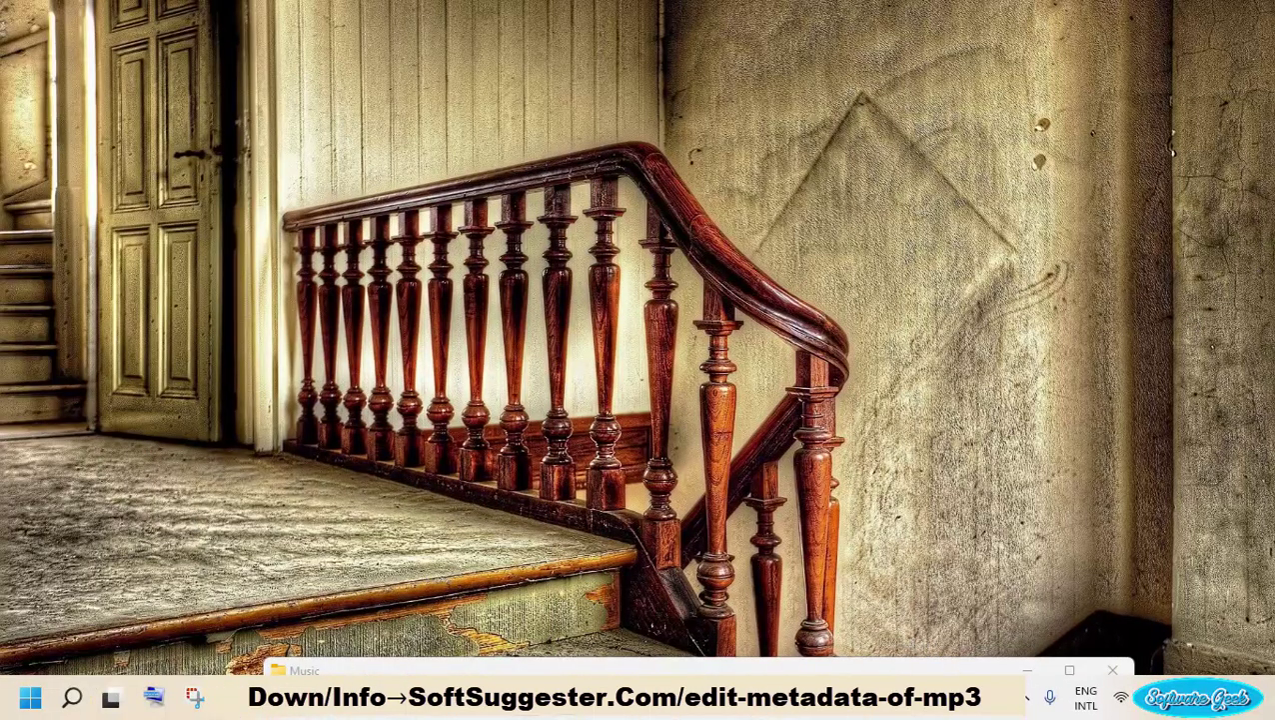
Resize and reposition the Music folder window so all four audio files are fully visible
{"action": "left_click_drag", "start_coordinate": [712, 665], "coordinate": [826, 670]}
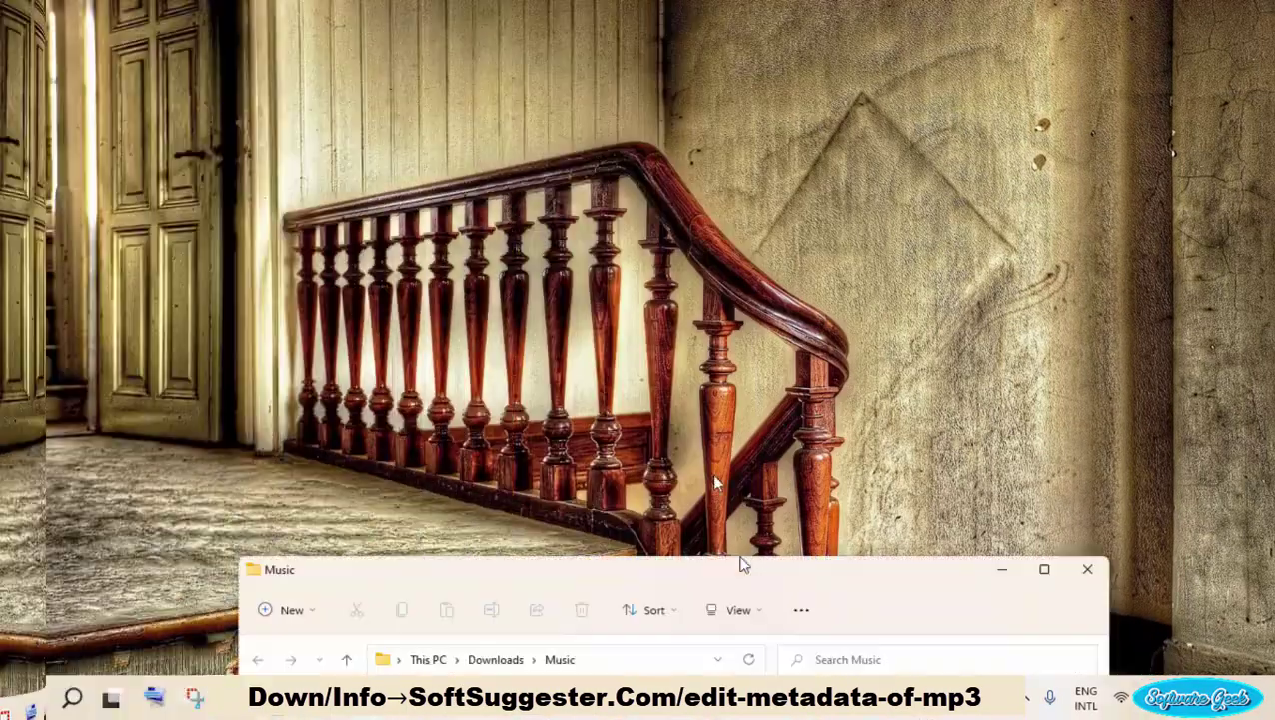
{"action": "left_click_drag", "start_coordinate": [740, 561], "coordinate": [728, 674]}
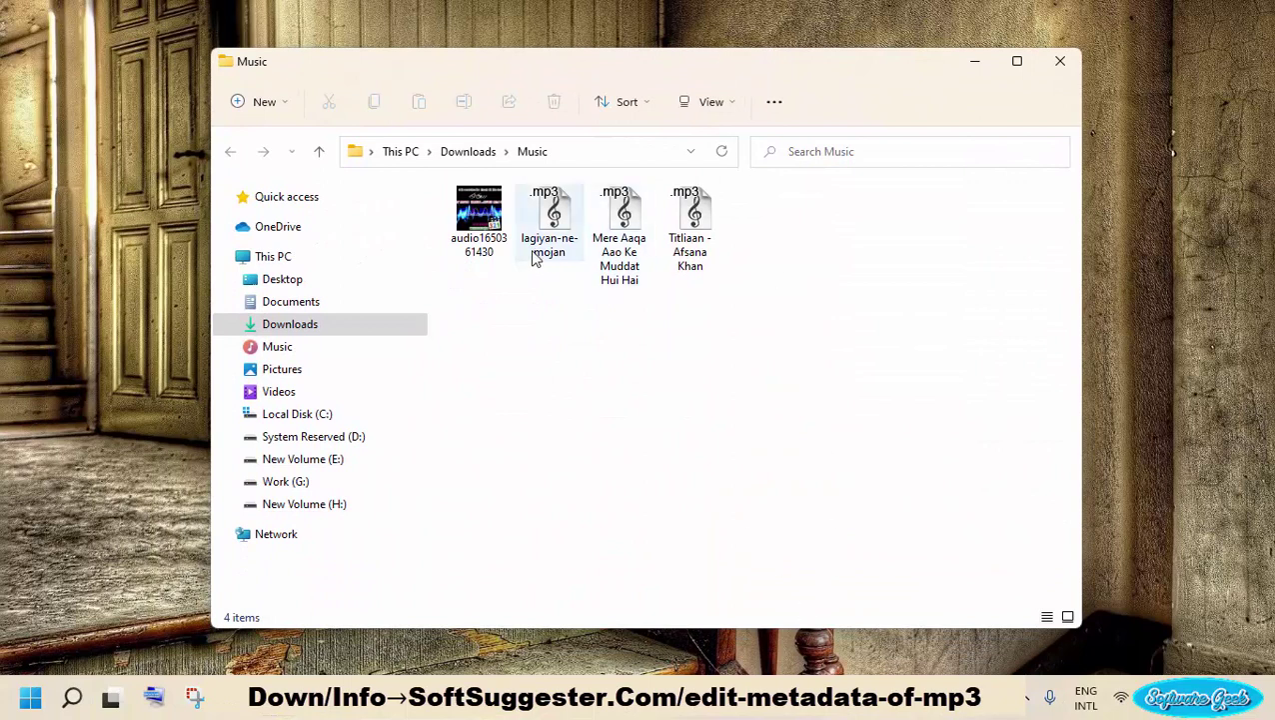
Review the Details metadata of audio1650361430.mp3 in its Properties, then close it unchanged
{"action": "left_click", "coordinate": [486, 230]}
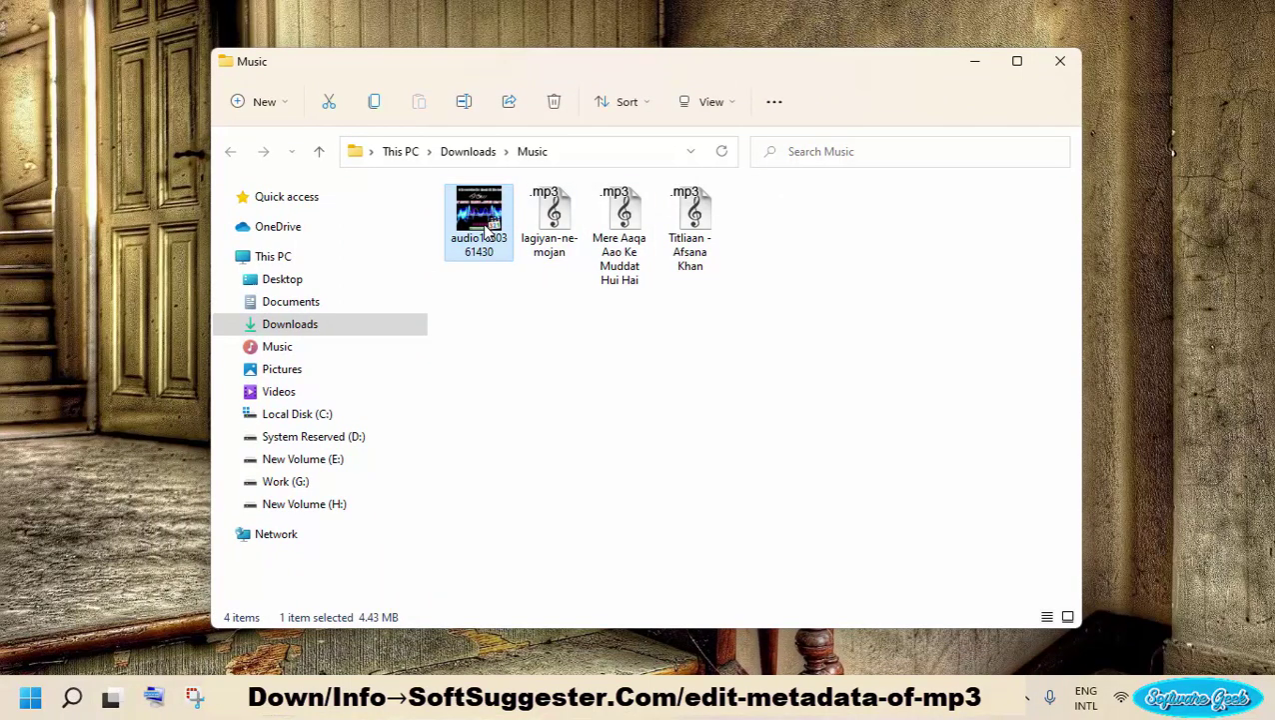
{"action": "right_click", "coordinate": [488, 232]}
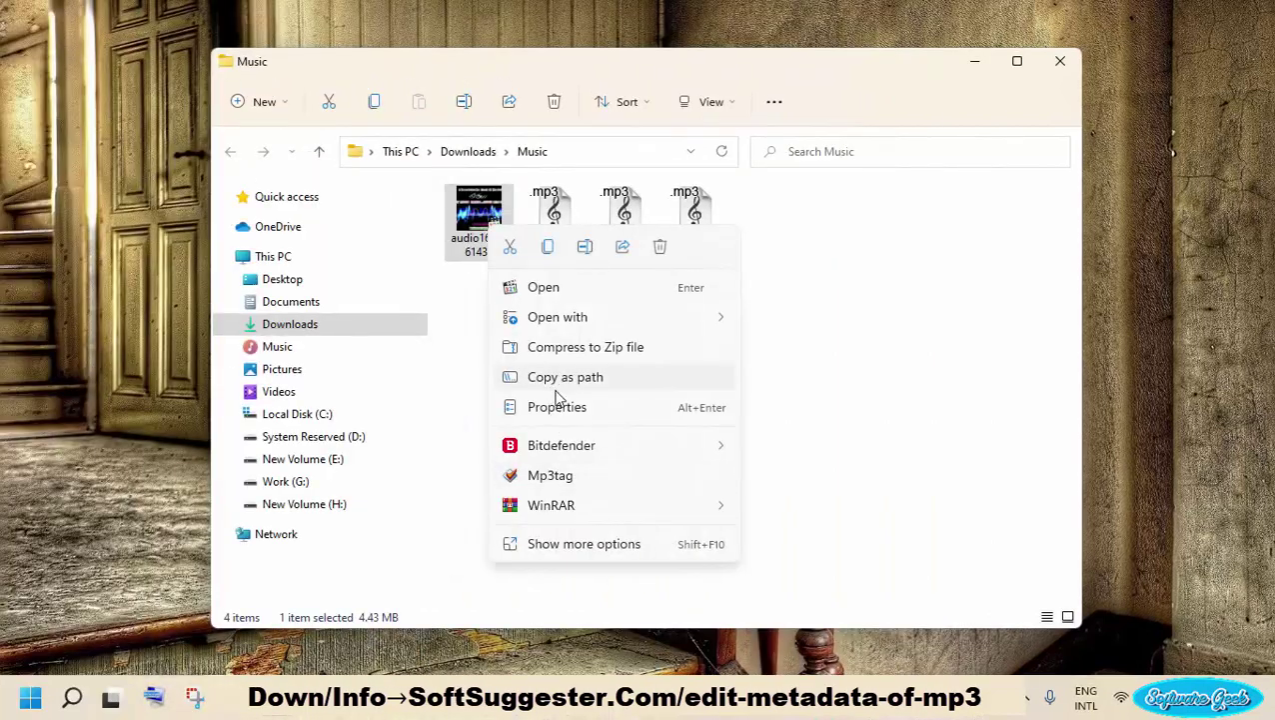
{"action": "left_click", "coordinate": [576, 407]}
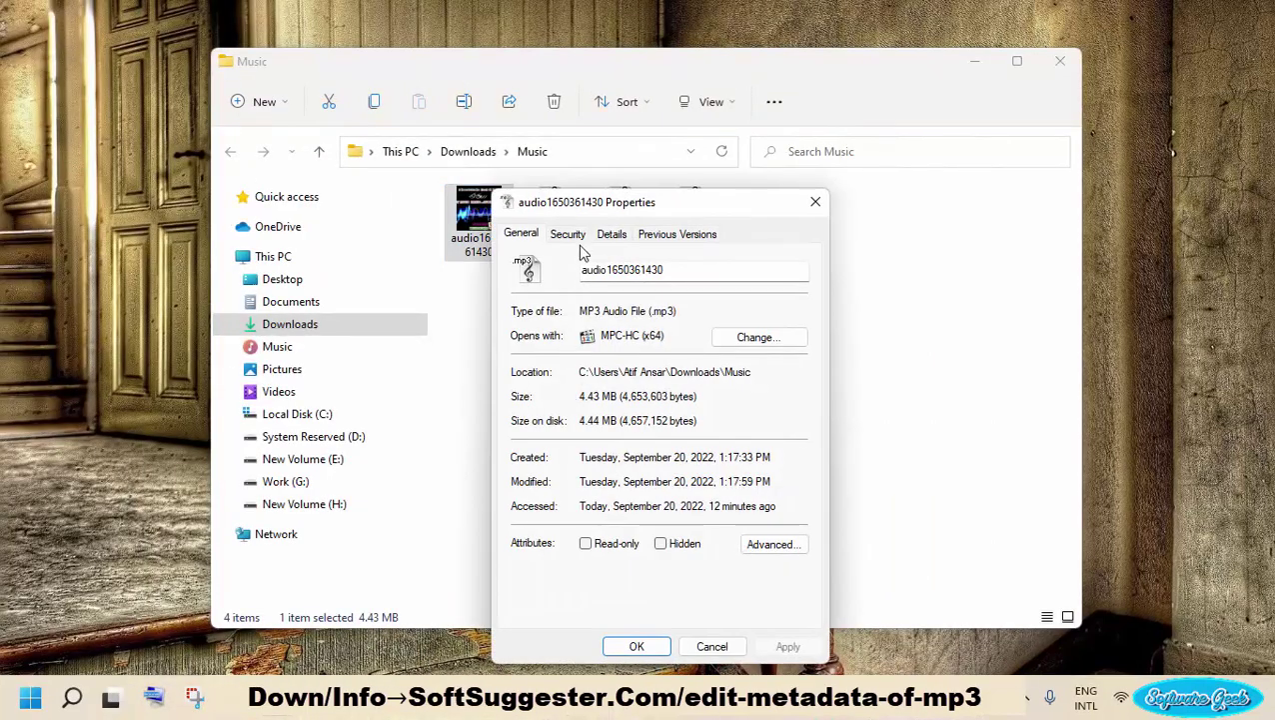
{"action": "left_click", "coordinate": [614, 238]}
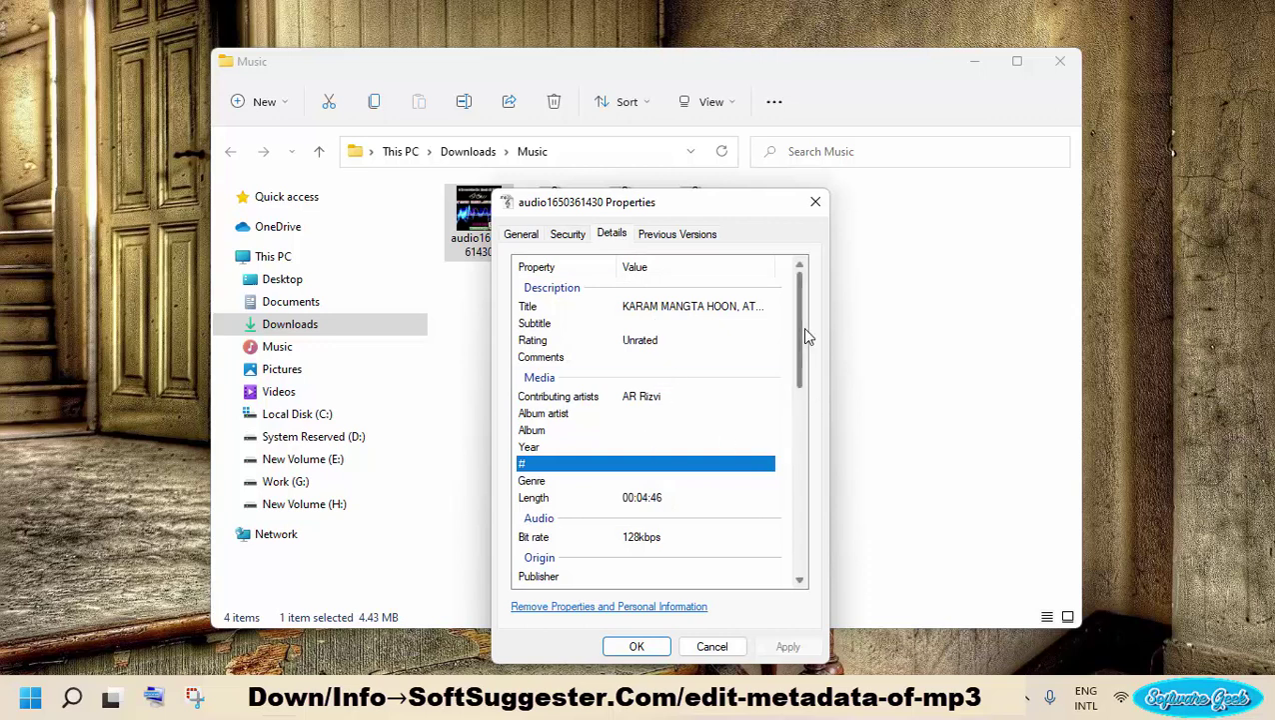
{"action": "left_click_drag", "start_coordinate": [806, 336], "coordinate": [802, 392]}
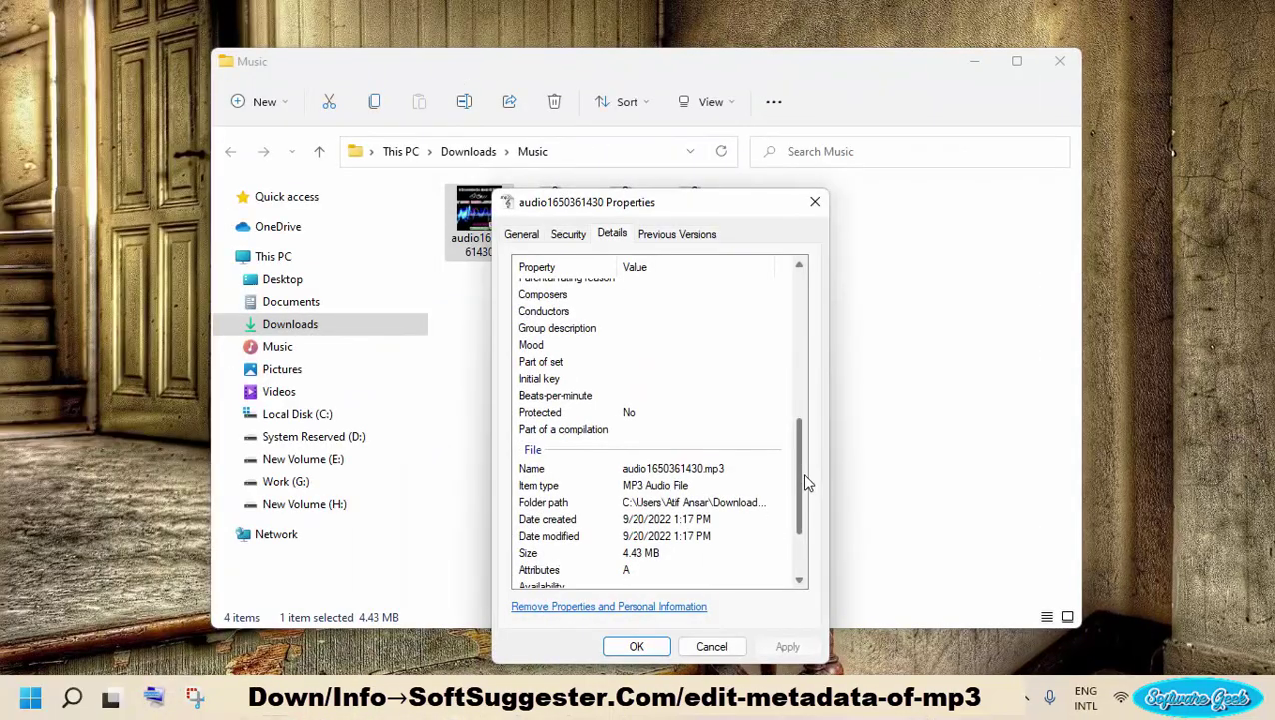
{"action": "left_click_drag", "start_coordinate": [808, 481], "coordinate": [795, 323]}
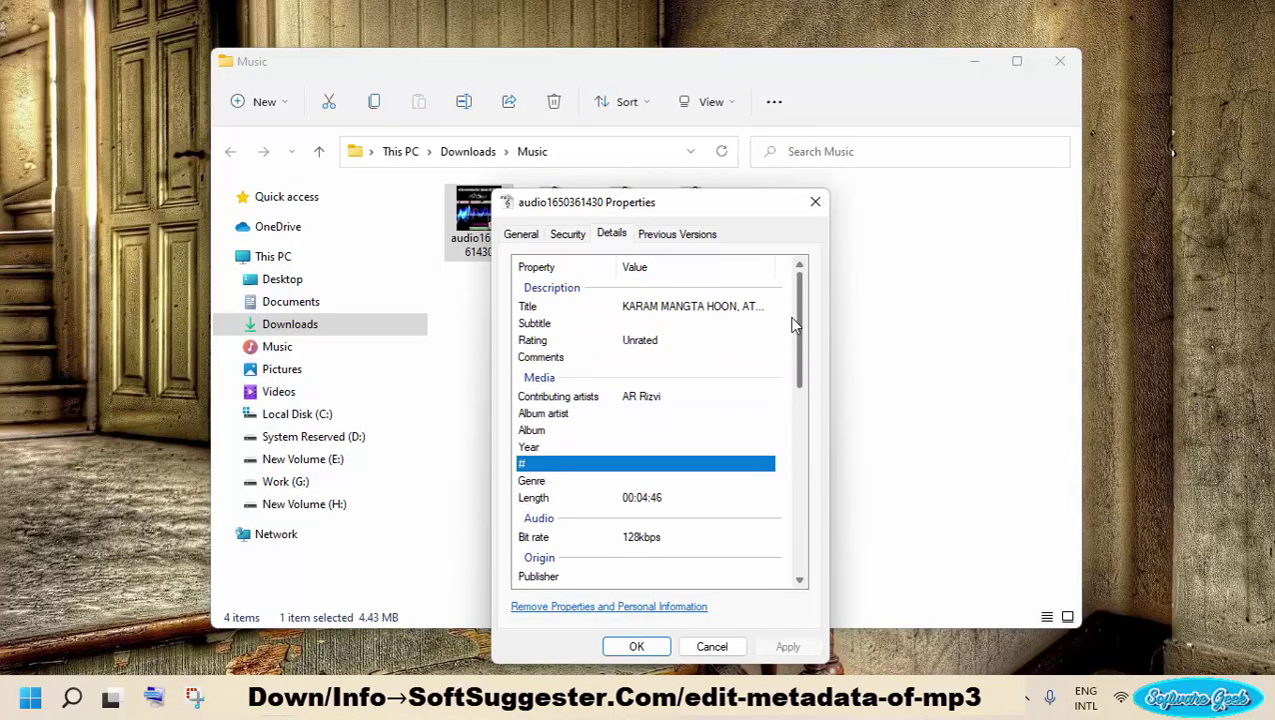
{"action": "left_click", "coordinate": [690, 650]}
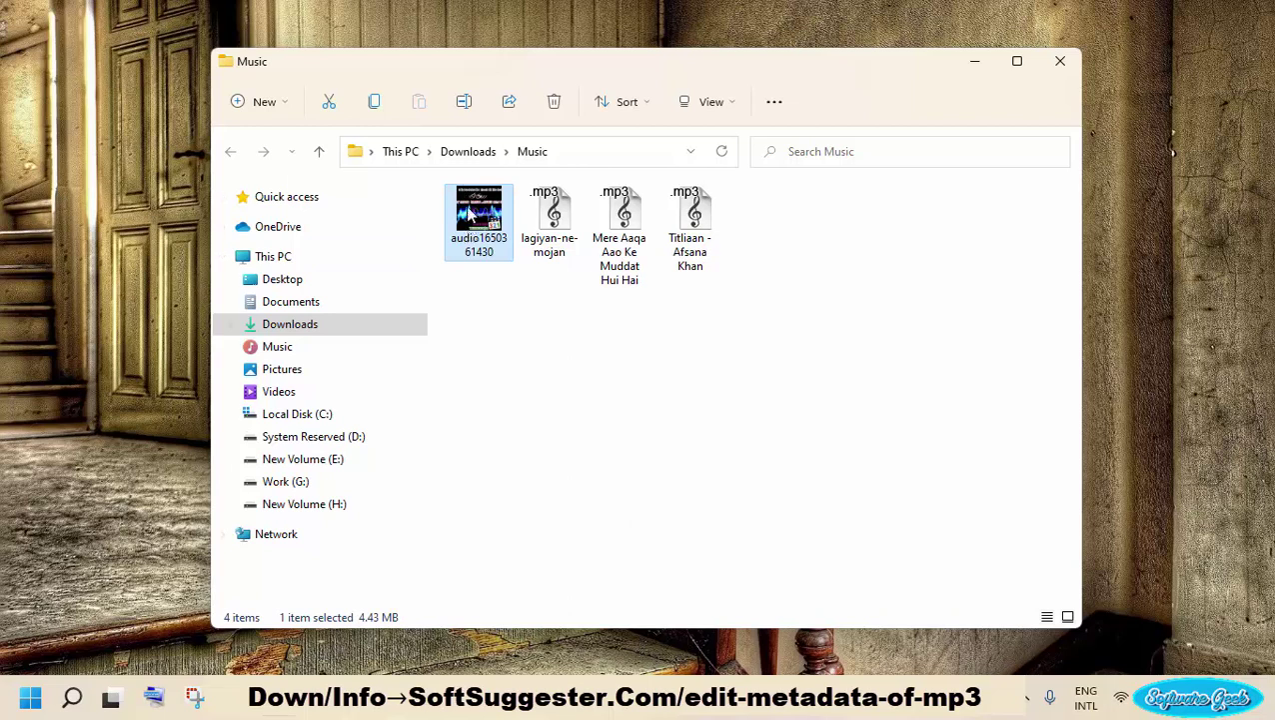
{"action": "mouse_move", "coordinate": [468, 214]}
{"action": "right_click", "coordinate": [478, 245]}
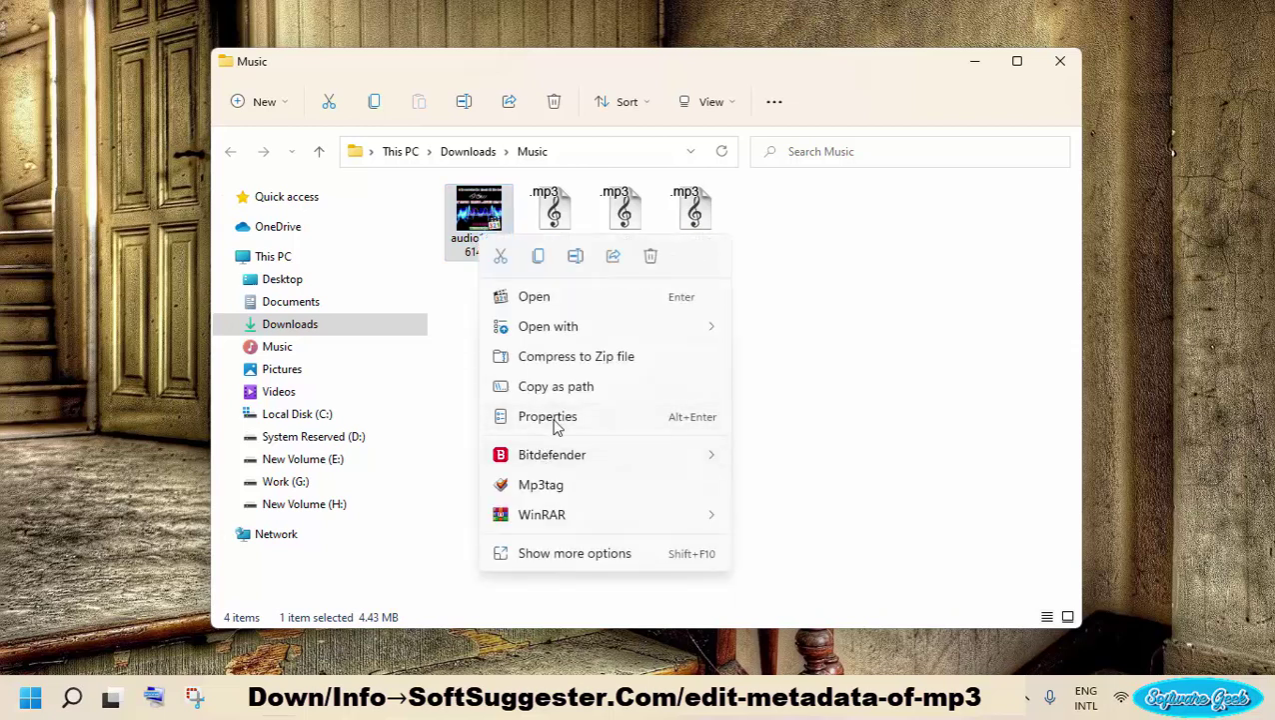
{"action": "left_click", "coordinate": [561, 426]}
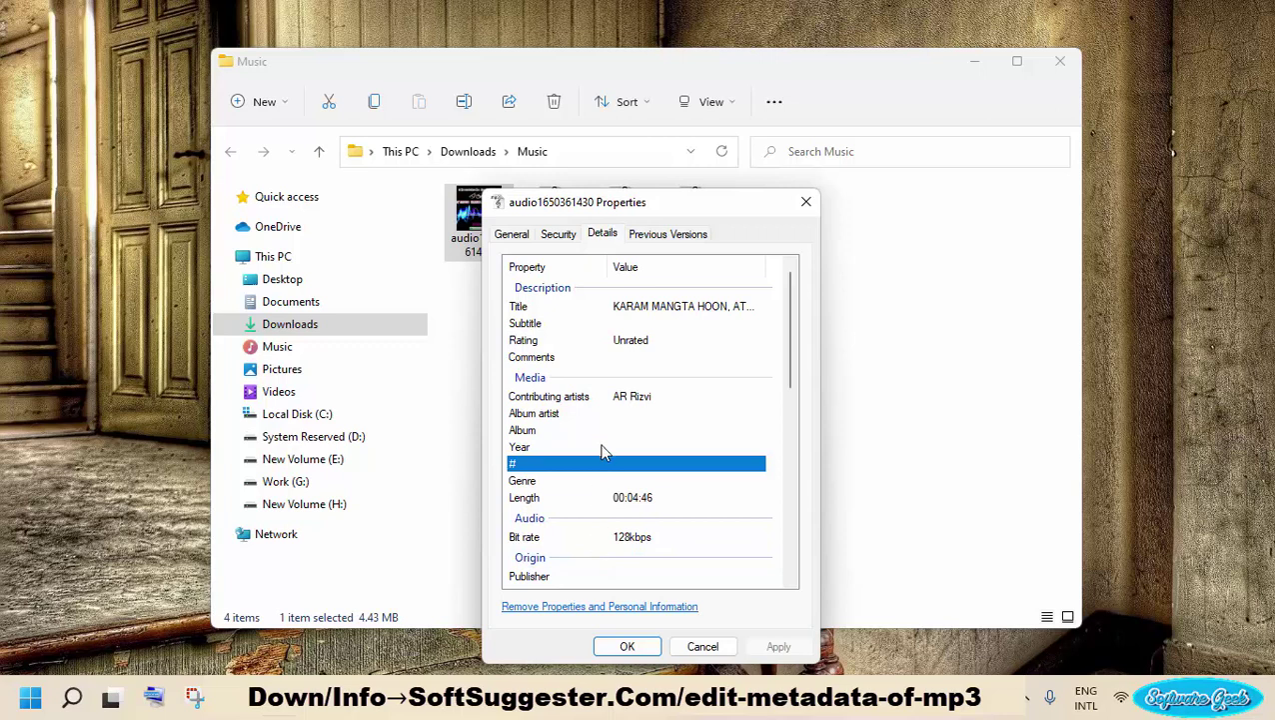
{"action": "left_click", "coordinate": [604, 448]}
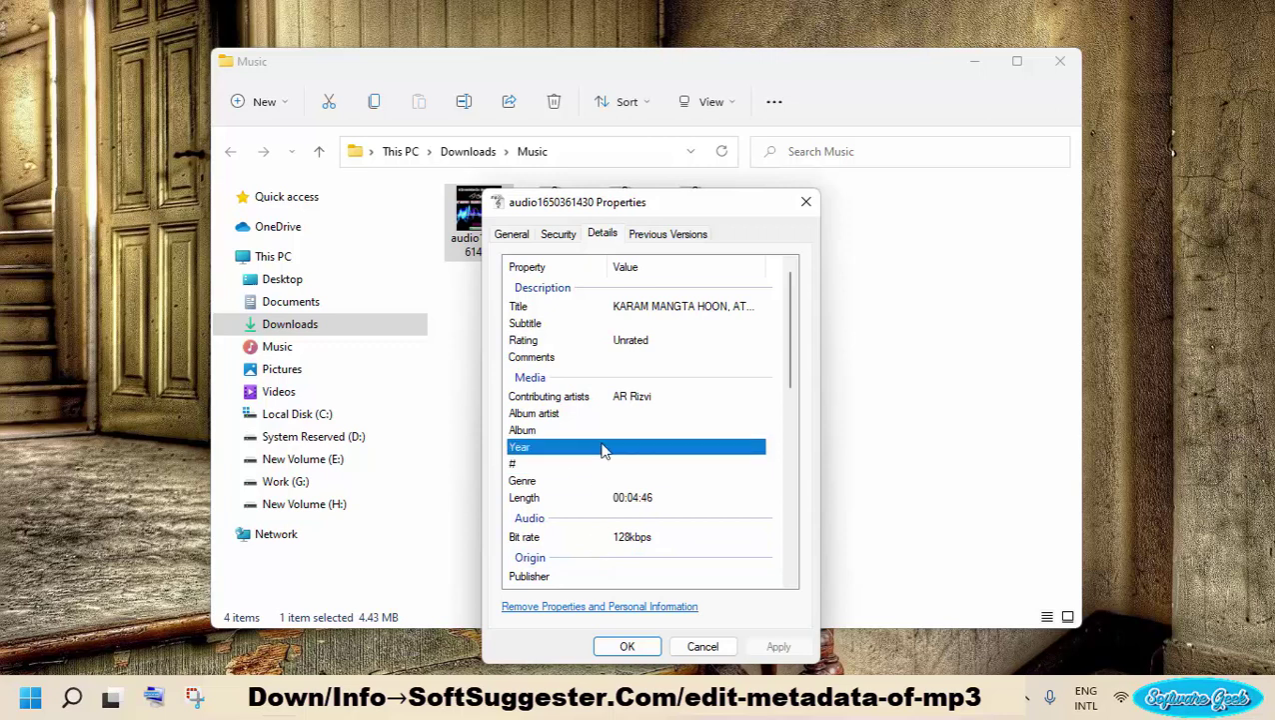
{"action": "left_click", "coordinate": [604, 448]}
{"action": "left_click", "coordinate": [634, 413]}
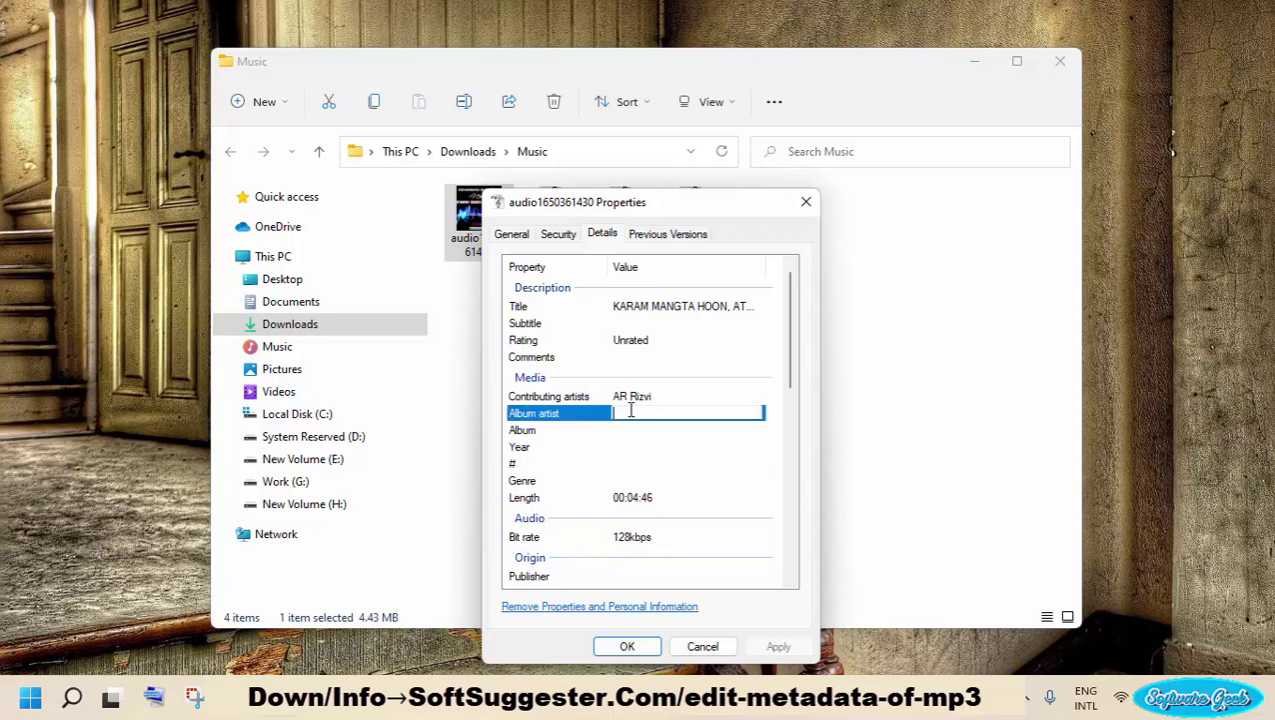
{"action": "left_click", "coordinate": [648, 401]}
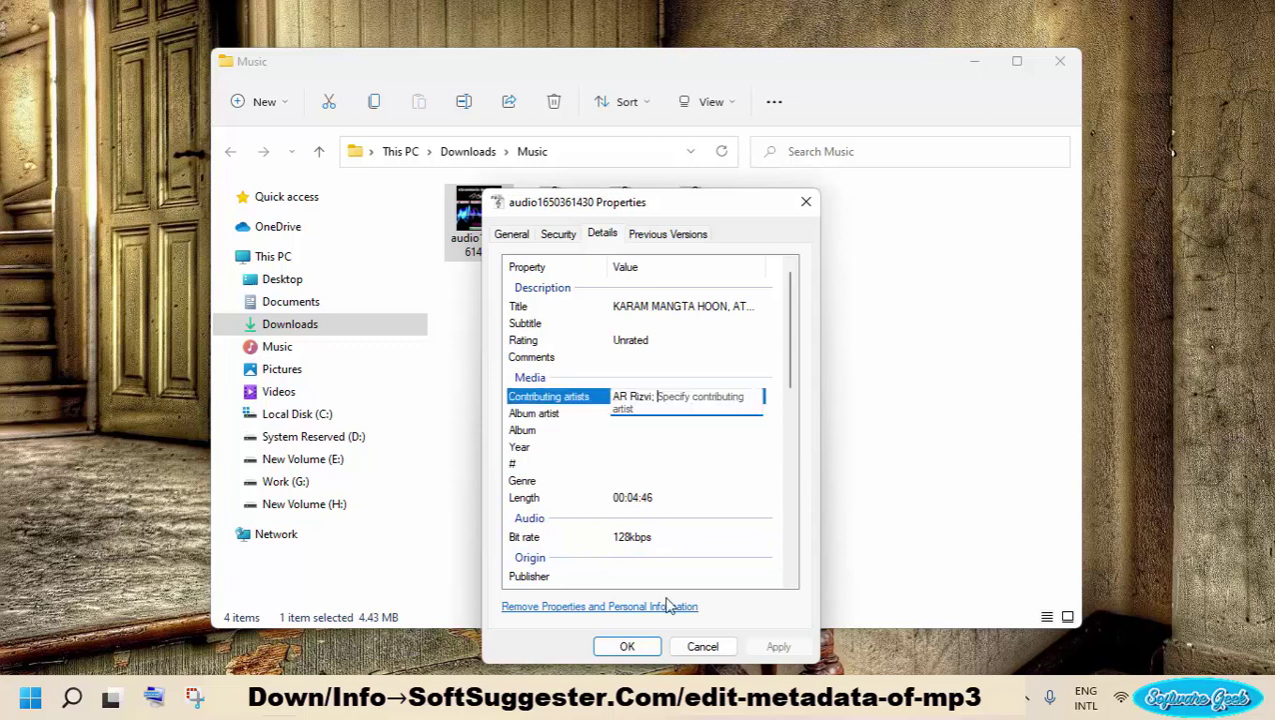
{"action": "left_click", "coordinate": [703, 647]}
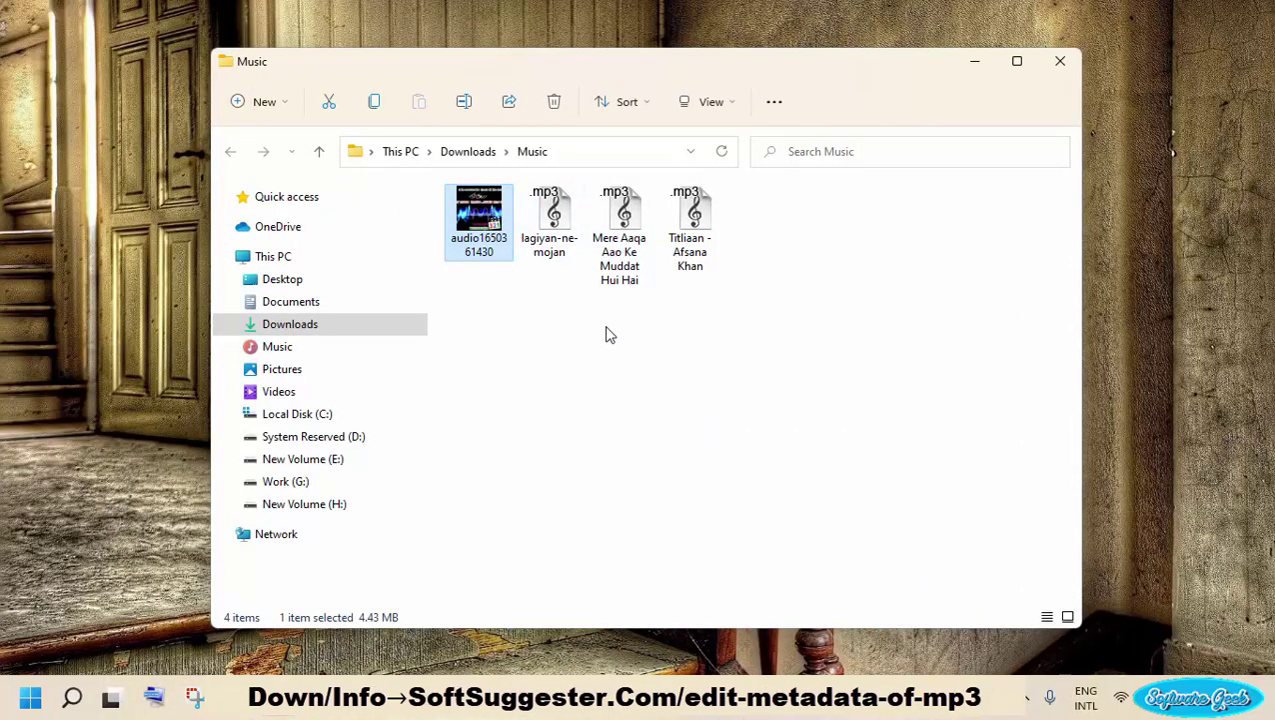
Clear the Read-only attribute of the Mere Aaqa Aao Ke Muddat Hui Hai MP3 and apply it
{"action": "left_click", "coordinate": [597, 250]}
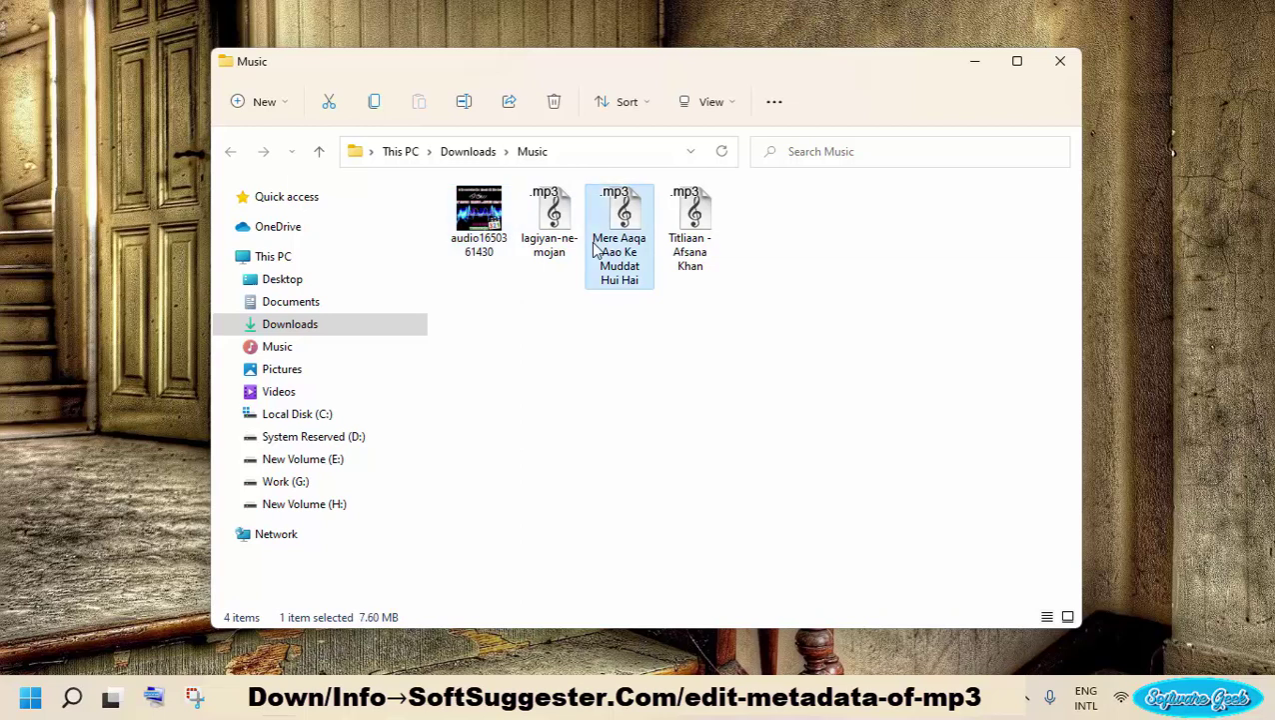
{"action": "right_click", "coordinate": [596, 250]}
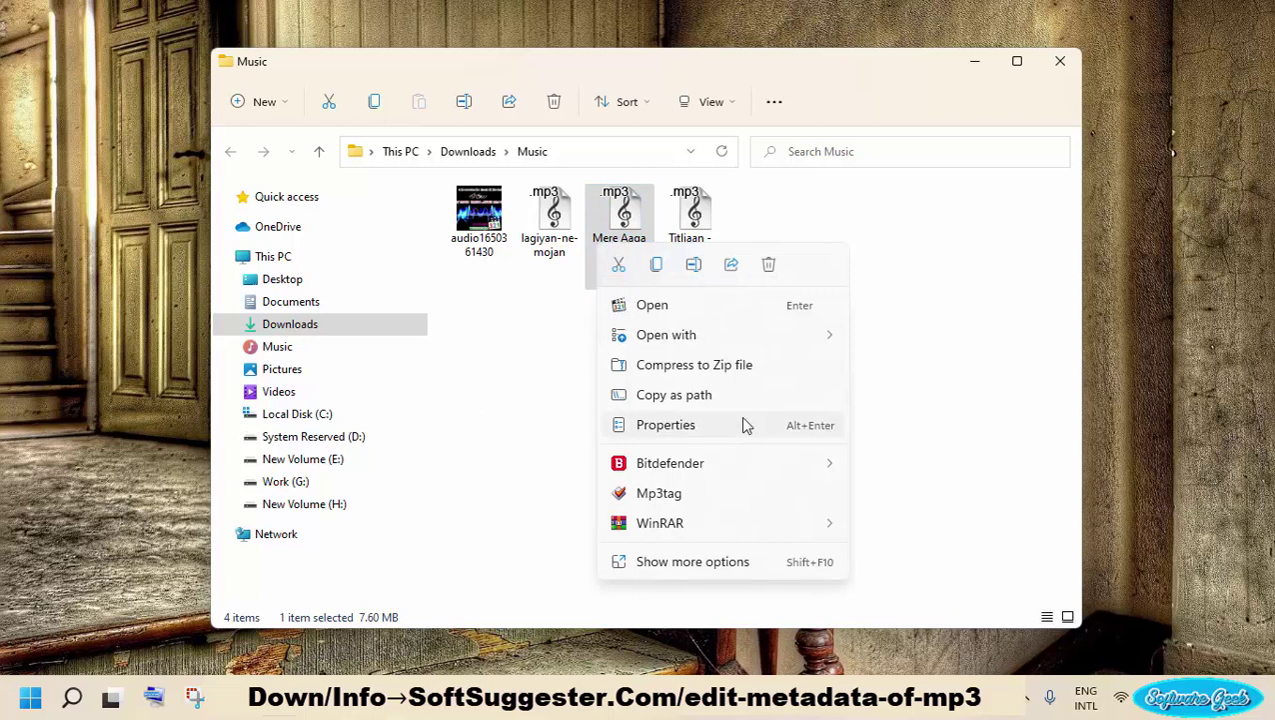
{"action": "left_click", "coordinate": [654, 425]}
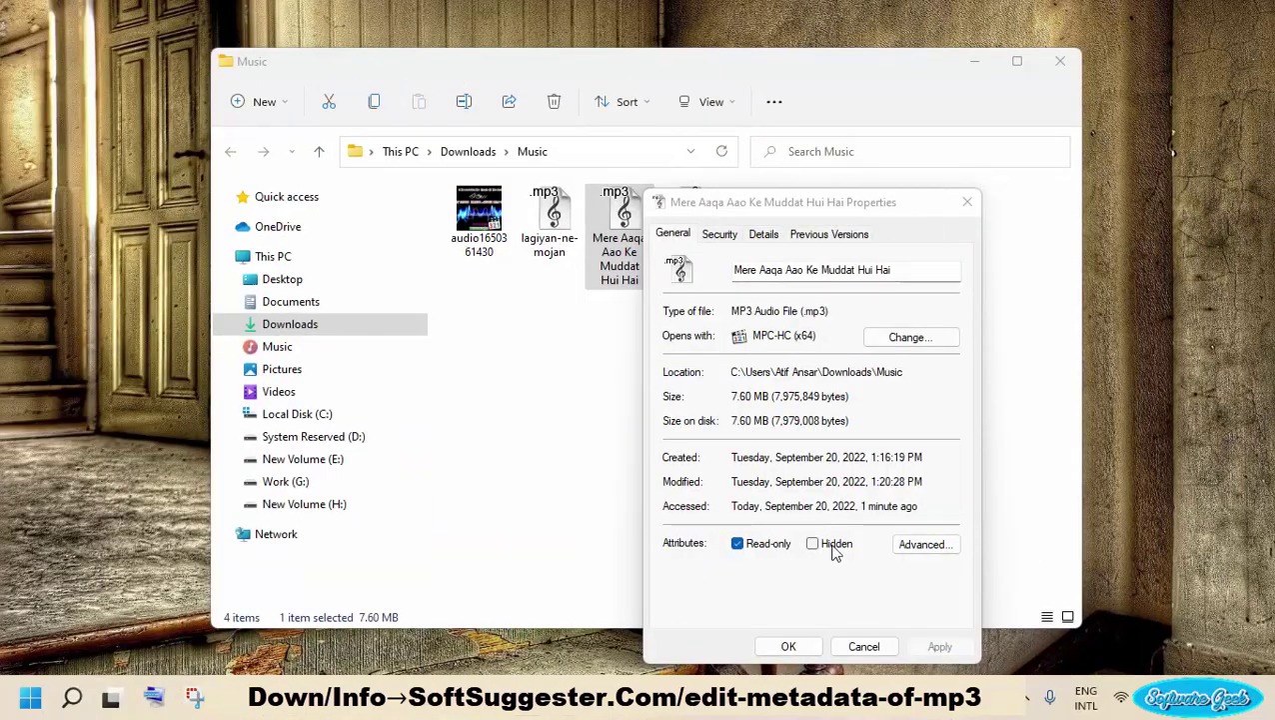
{"action": "left_click", "coordinate": [775, 555]}
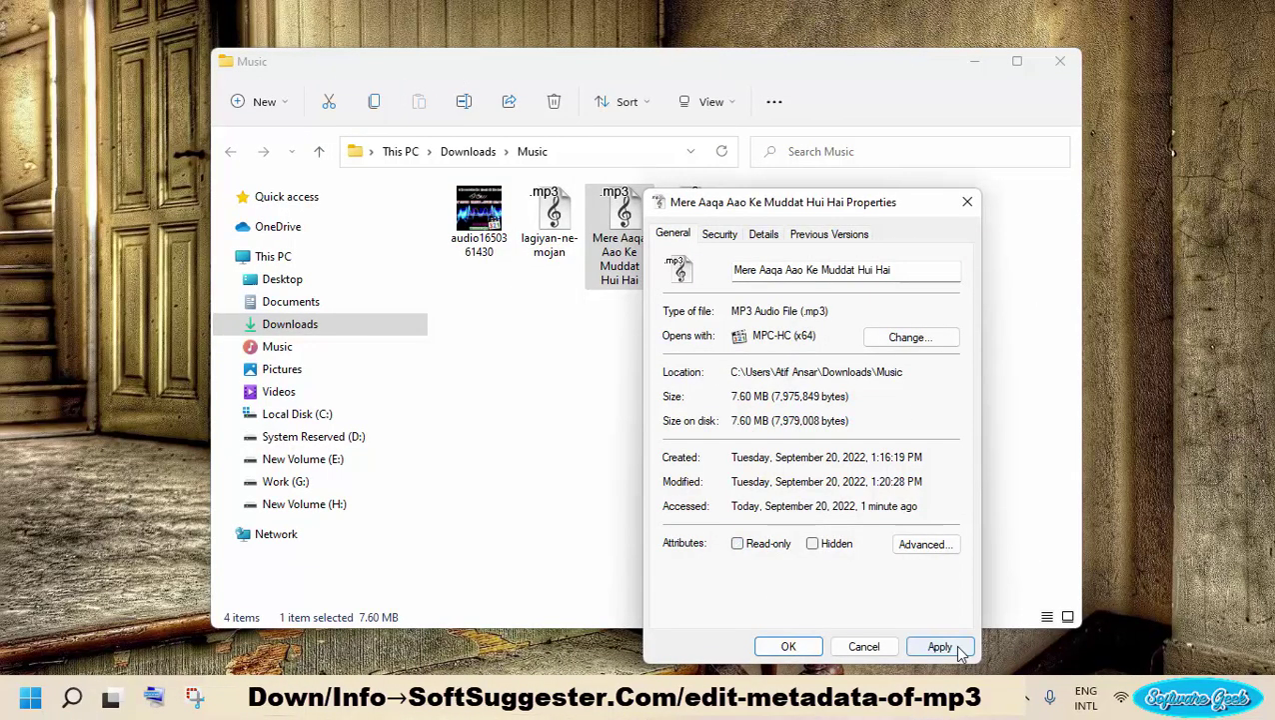
{"action": "left_click", "coordinate": [959, 649]}
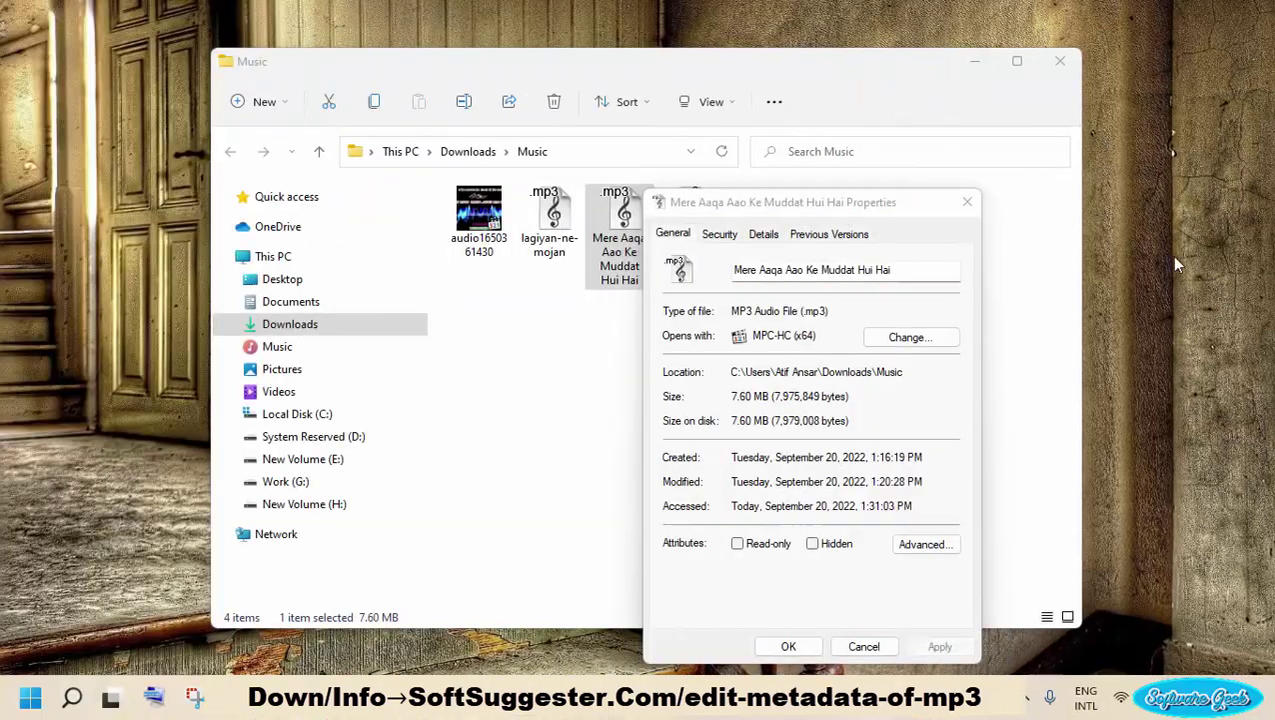
Confirm the file's Properties dialog with OK to close it
{"action": "left_click", "coordinate": [788, 646]}
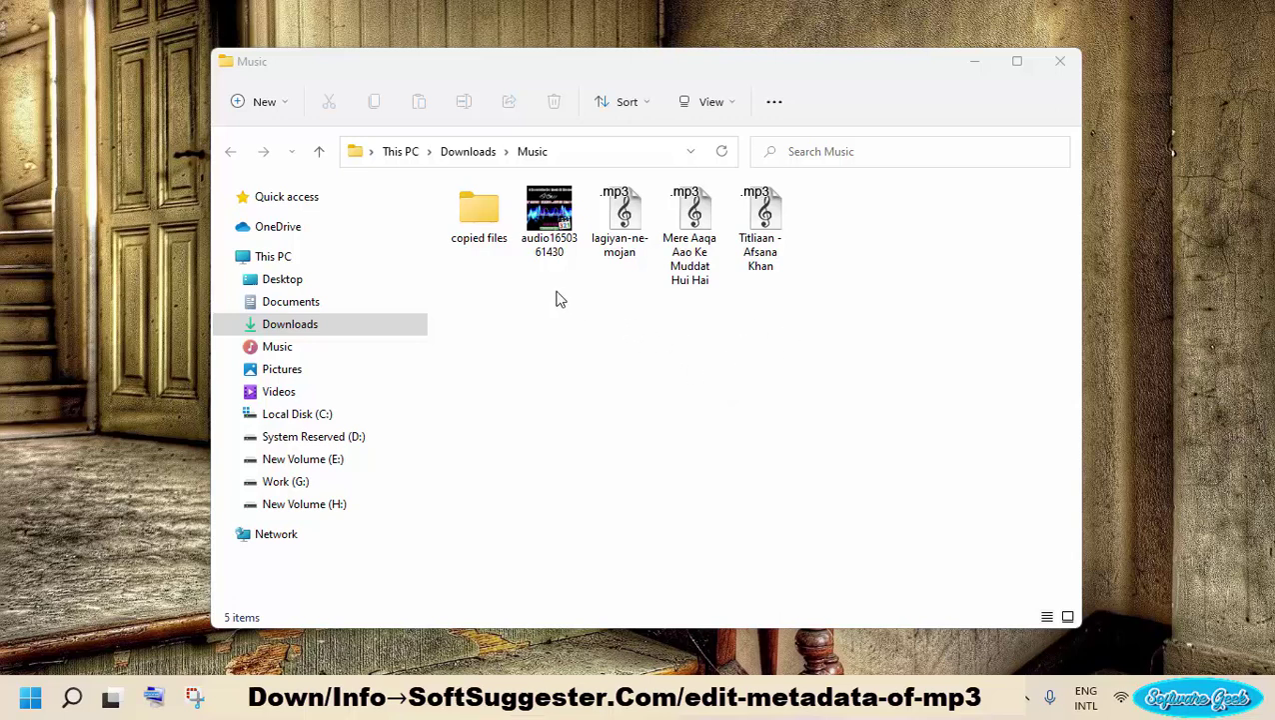
Select all four audio files in the Music folder and copy them
{"action": "left_click_drag", "start_coordinate": [556, 298], "coordinate": [784, 222]}
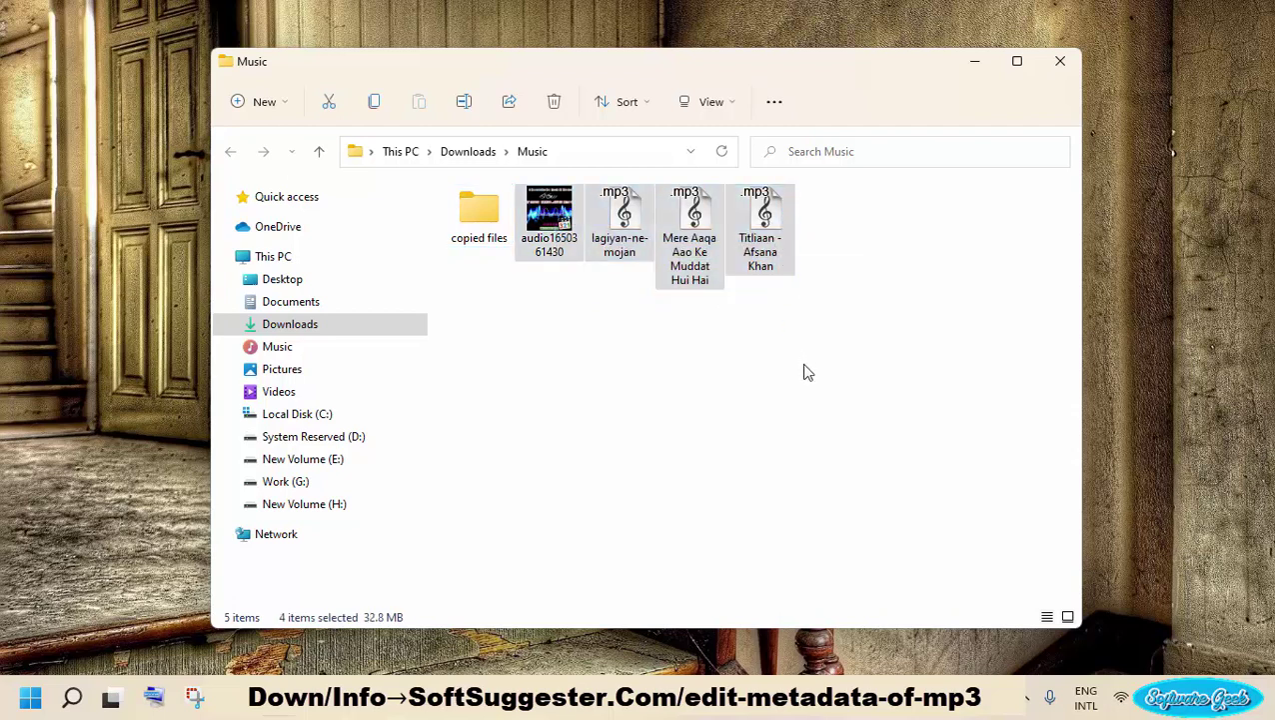
{"action": "key", "text": "shift+F10"}
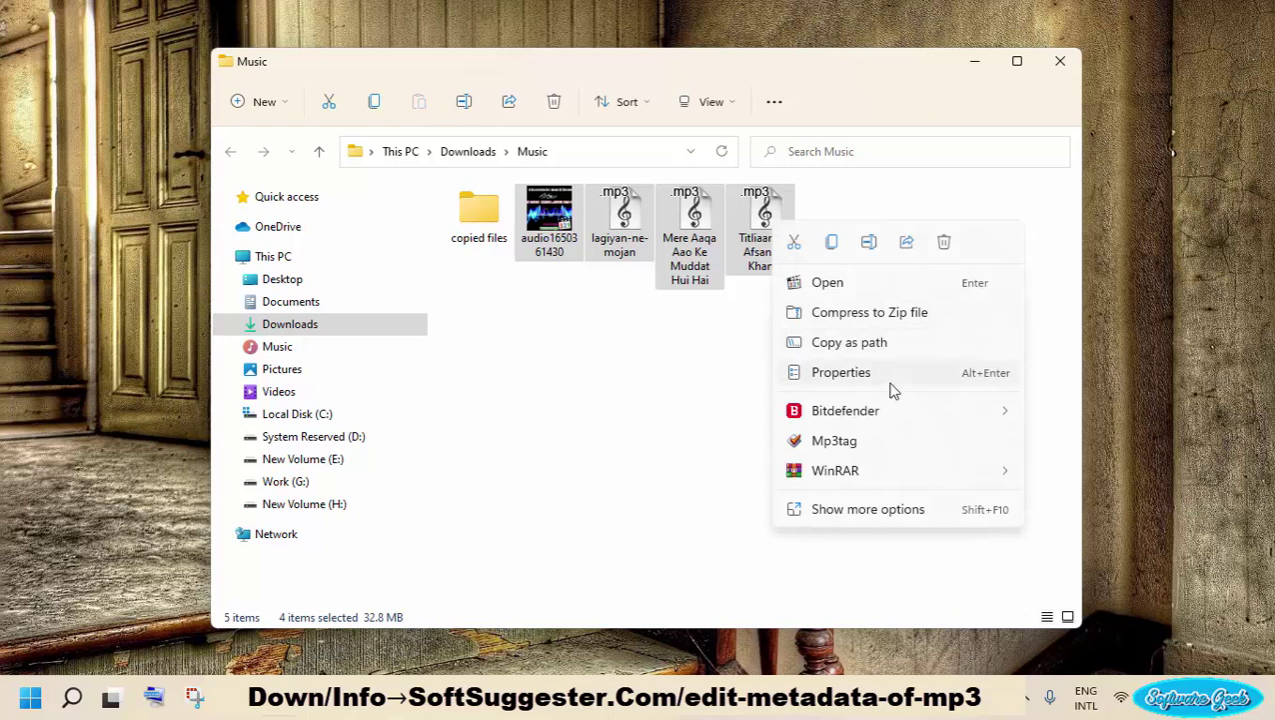
{"action": "left_click", "coordinate": [867, 510]}
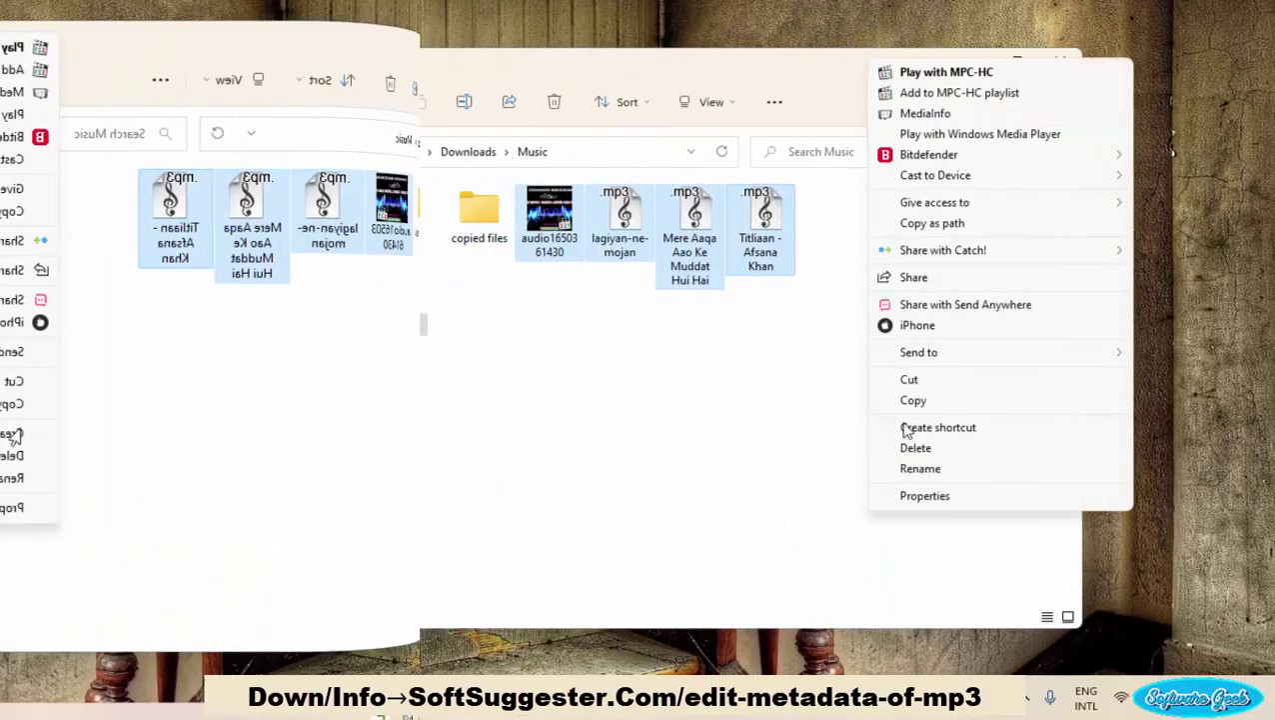
{"action": "left_click", "coordinate": [916, 404]}
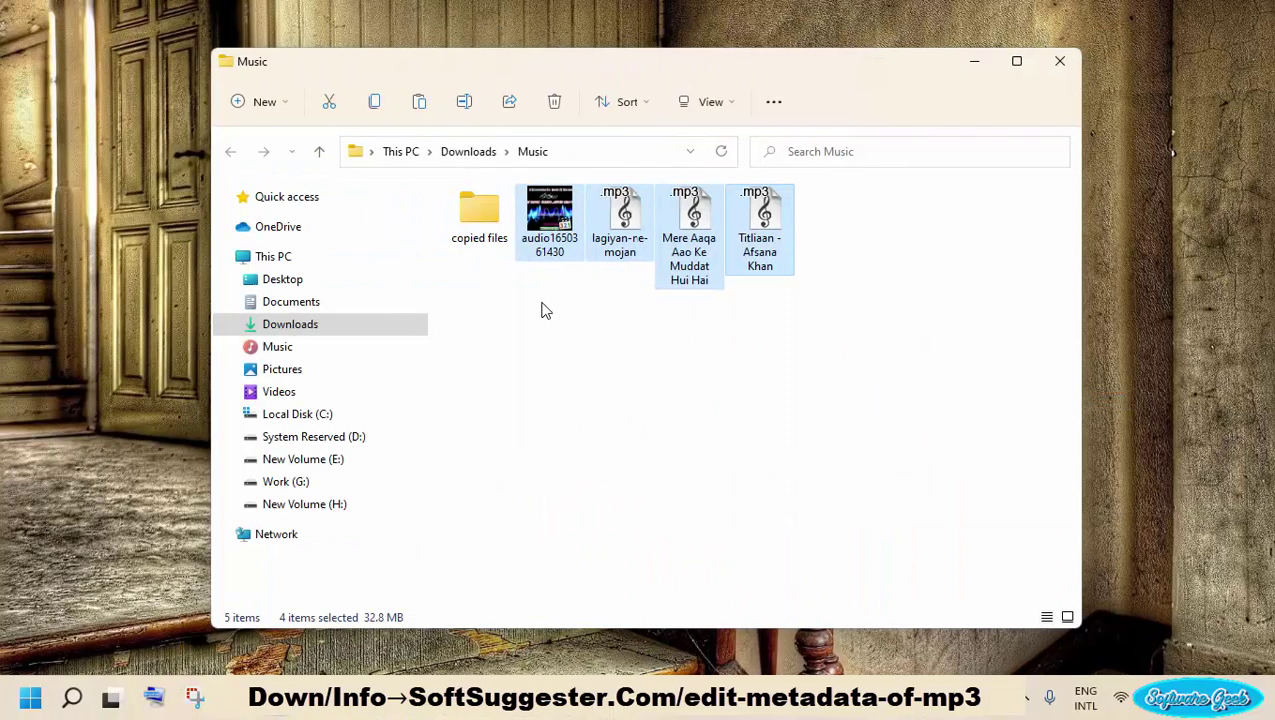
Open the 'copied files' folder and paste the four audio files into it
{"action": "left_click", "coordinate": [455, 260]}
{"action": "left_click", "coordinate": [460, 240]}
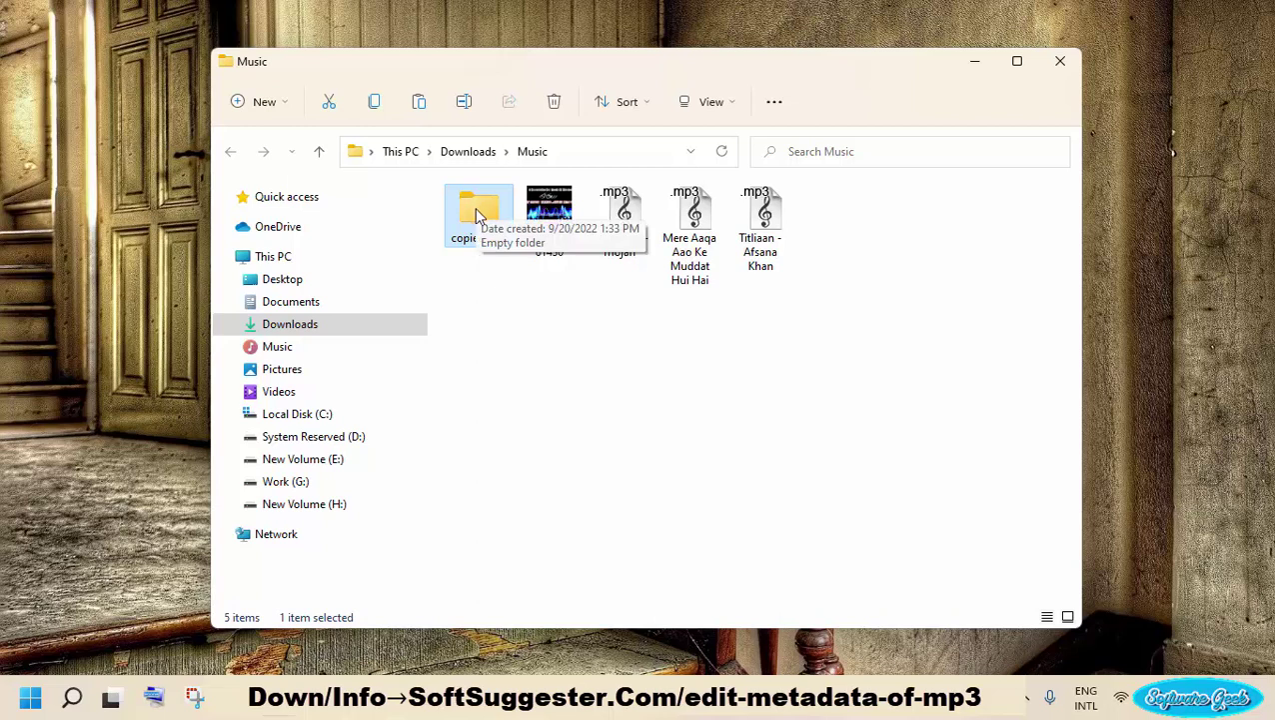
{"action": "double_click", "coordinate": [475, 207]}
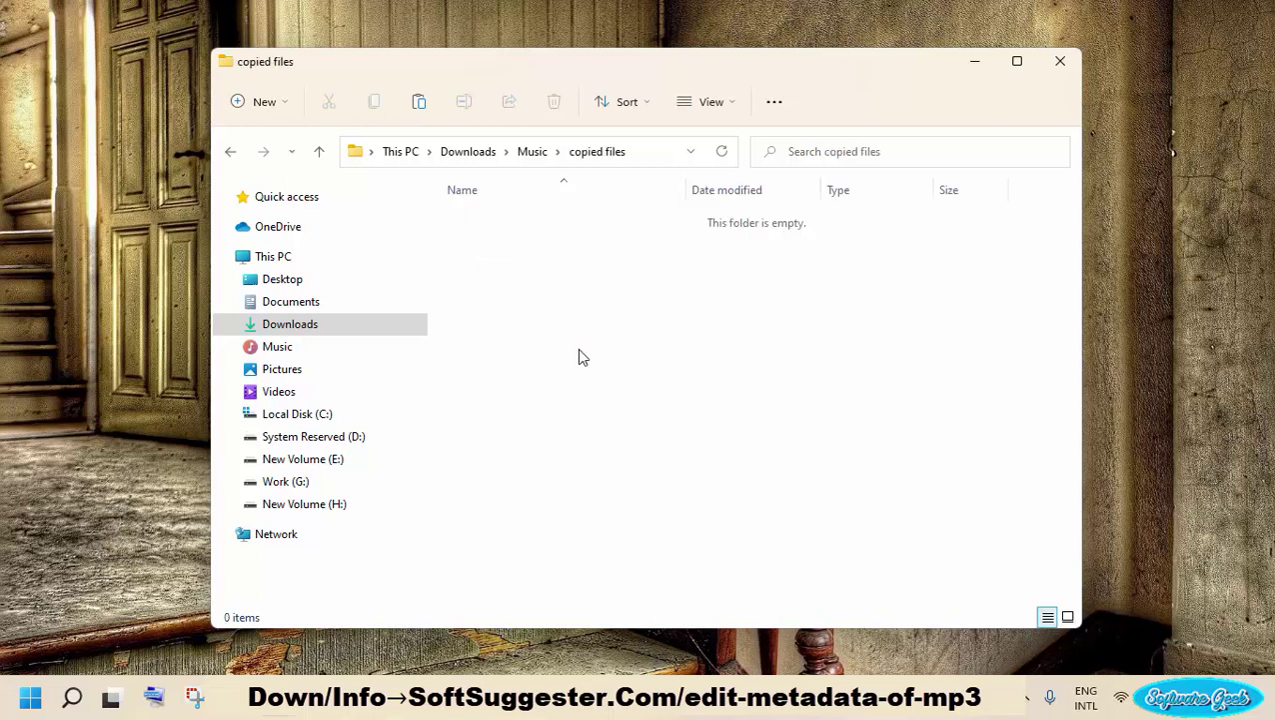
{"action": "right_click", "coordinate": [581, 356]}
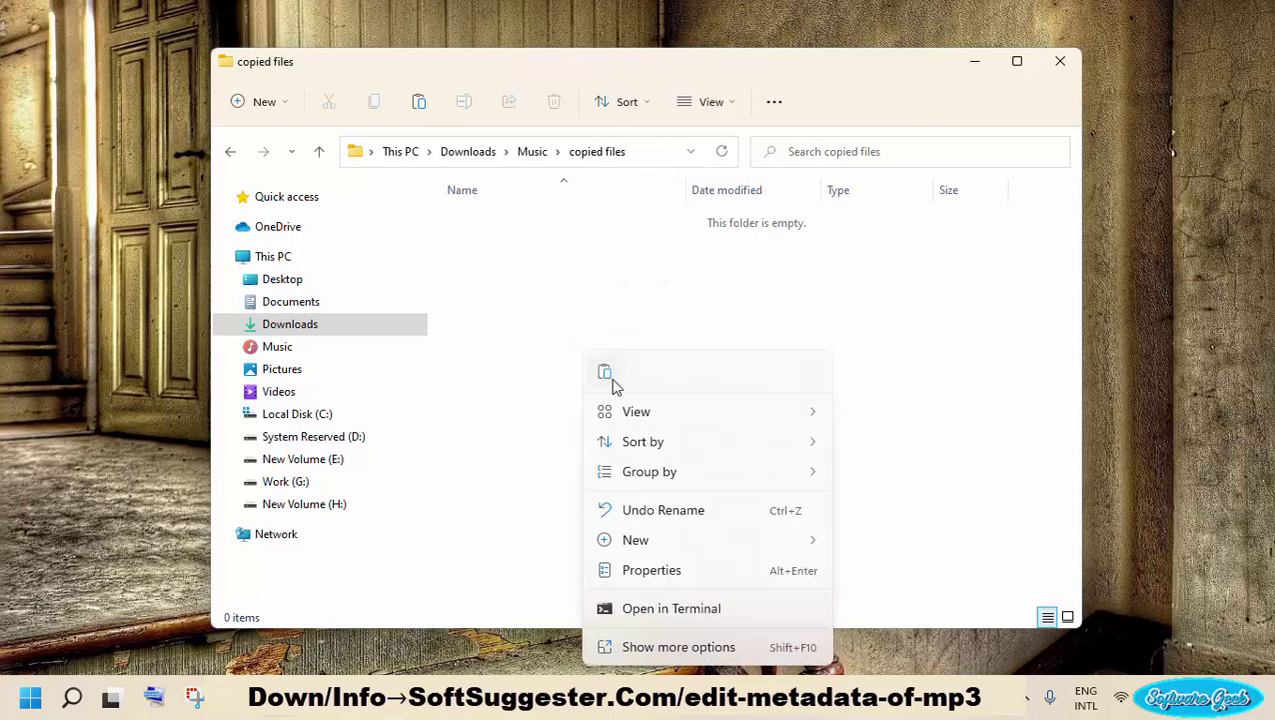
{"action": "left_click", "coordinate": [613, 380]}
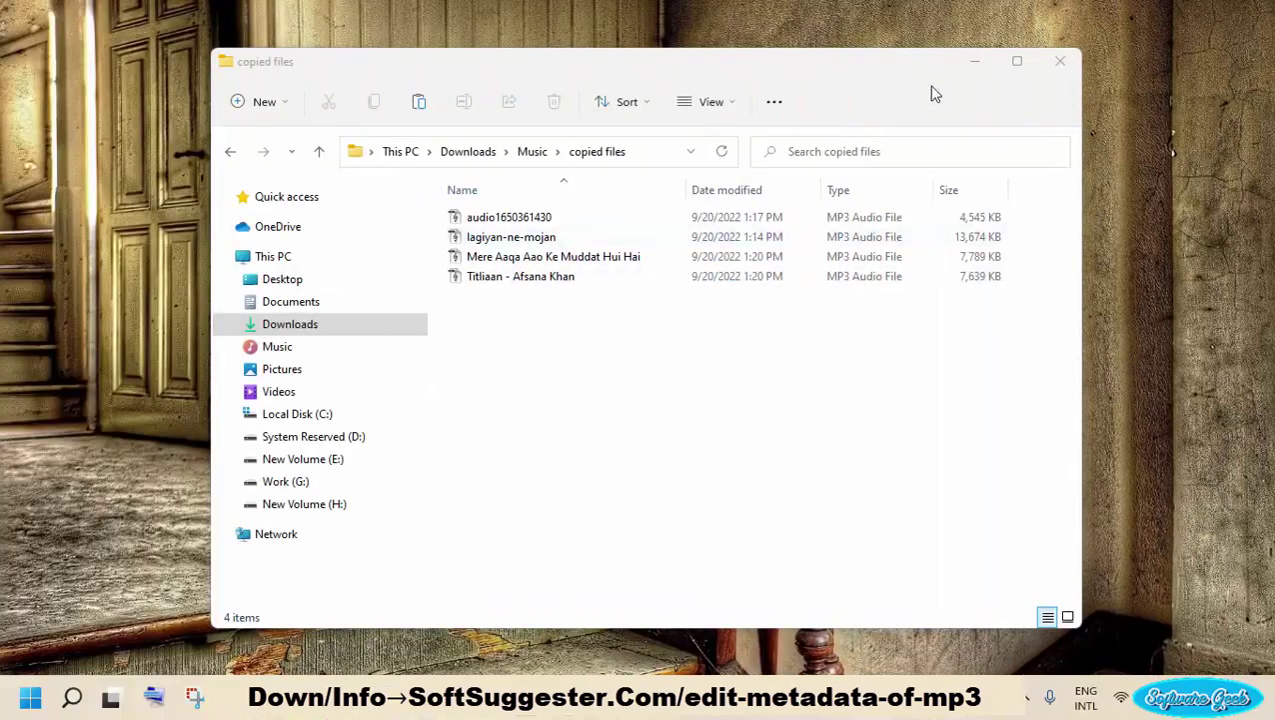
Minimise the copied files window and launch VLC media player by searching 'vlc'
{"action": "left_click", "coordinate": [978, 62]}
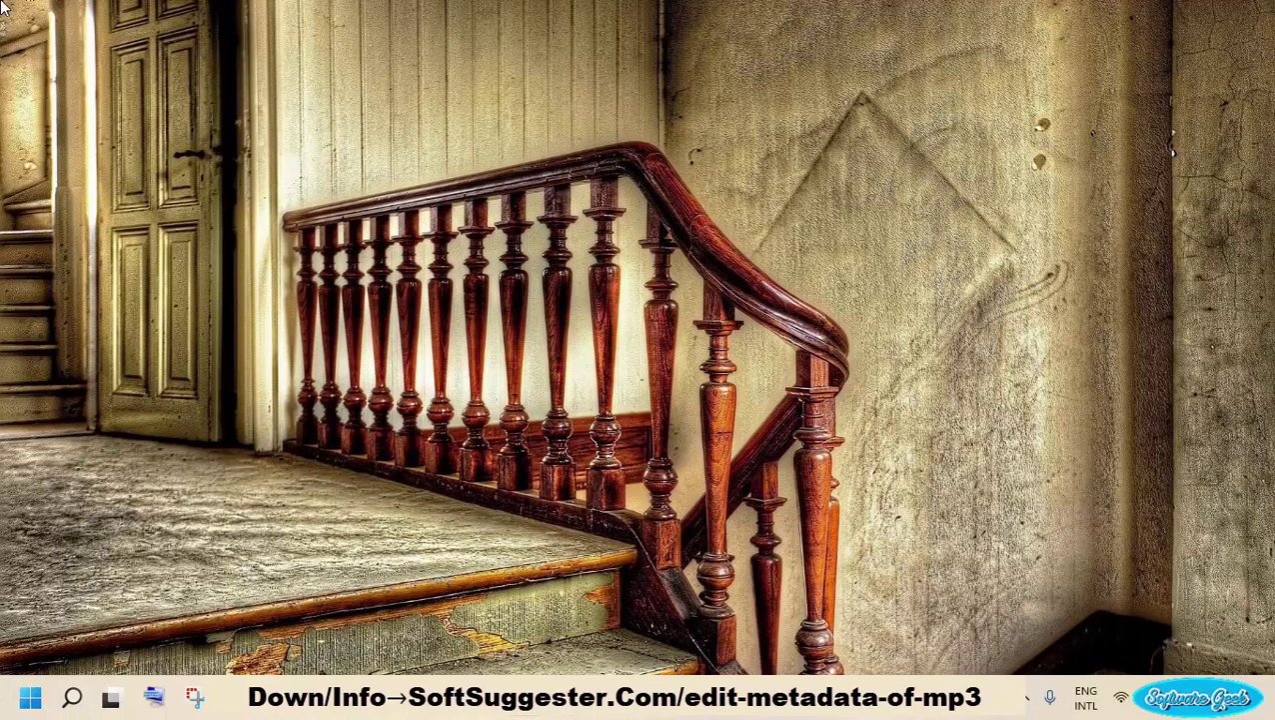
{"action": "key", "text": "super"}
{"action": "type", "text": "vlc media player"}
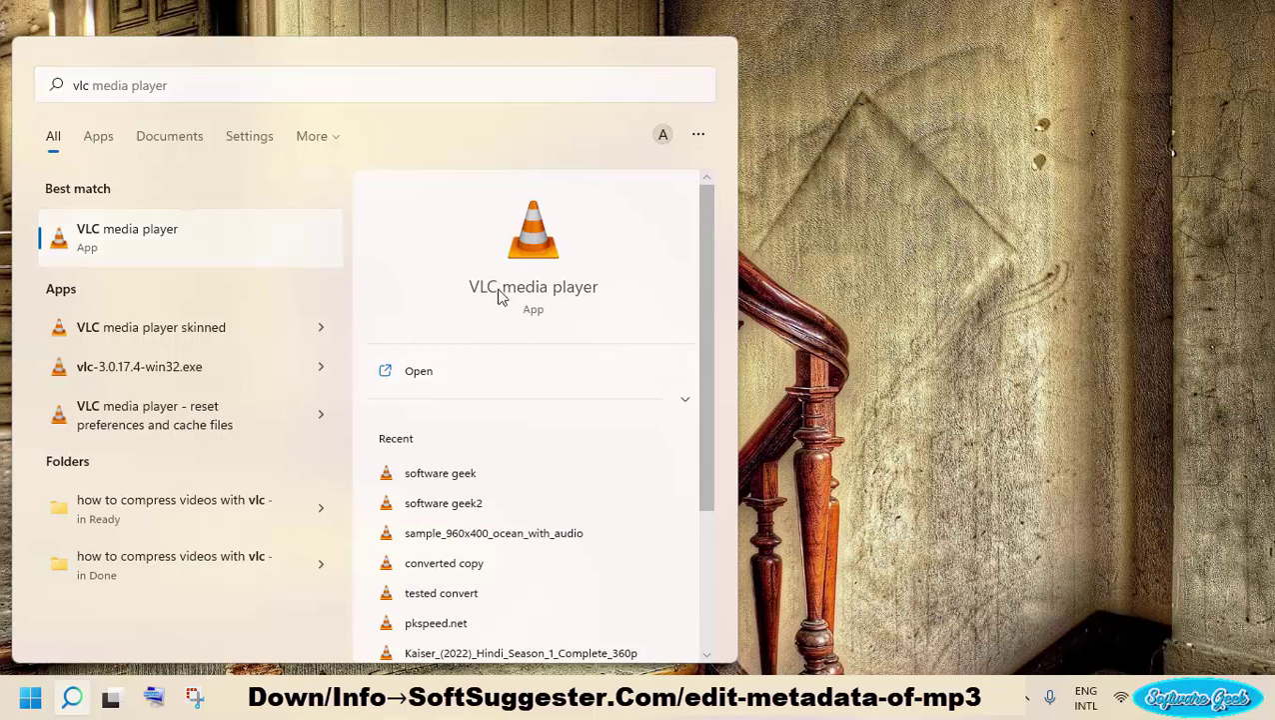
{"action": "left_click", "coordinate": [505, 296]}
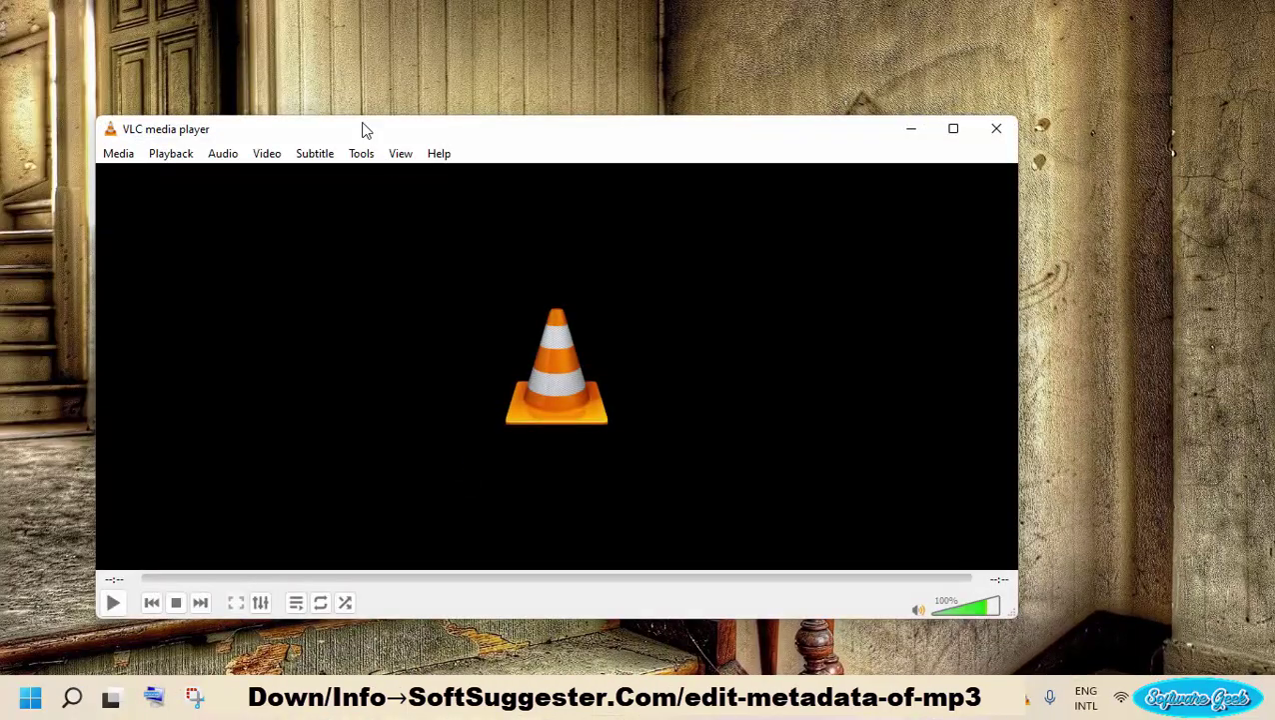
{"action": "left_click_drag", "start_coordinate": [365, 130], "coordinate": [465, 121]}
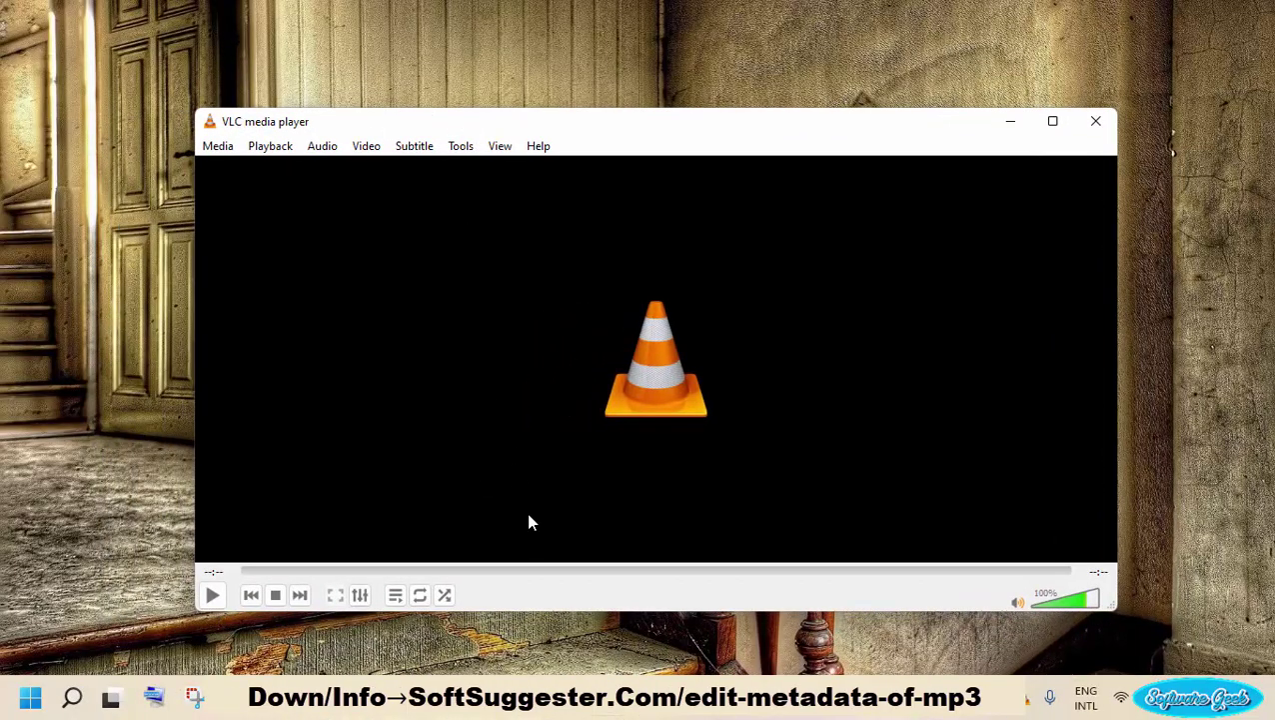
{"action": "left_click_drag", "start_coordinate": [197, 396], "coordinate": [412, 405]}
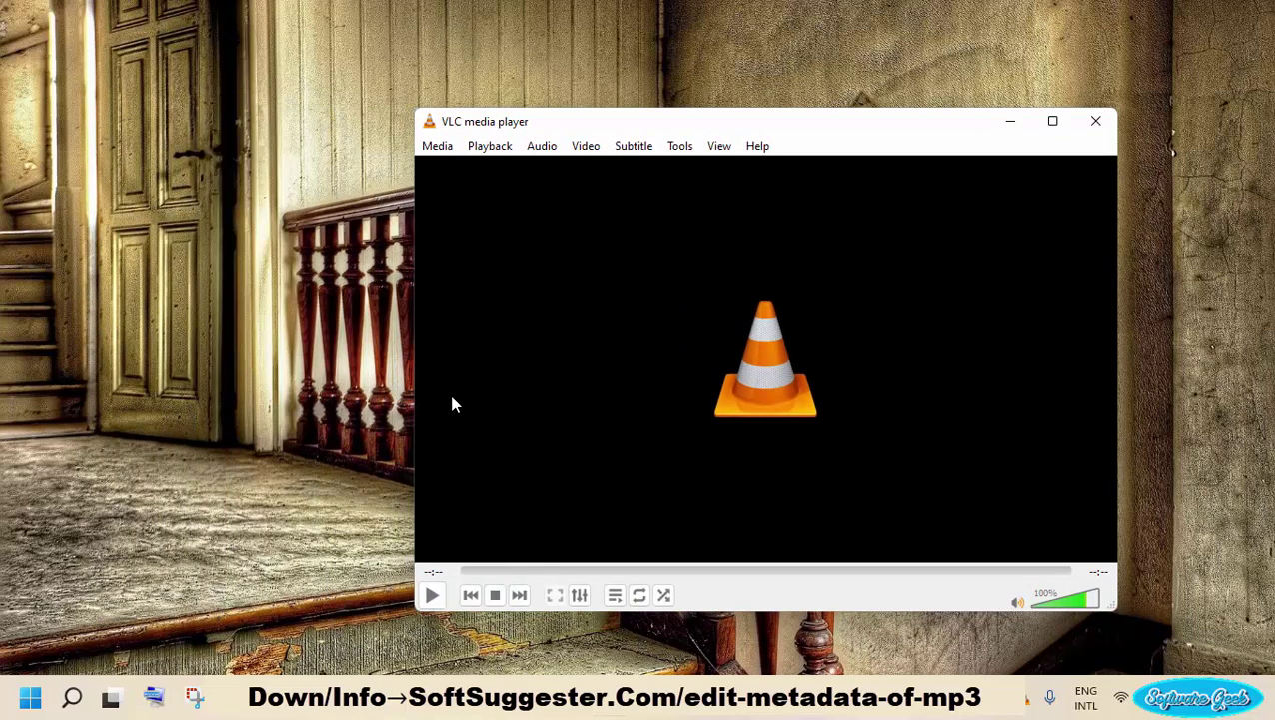
{"action": "left_click_drag", "start_coordinate": [786, 122], "coordinate": [664, 117]}
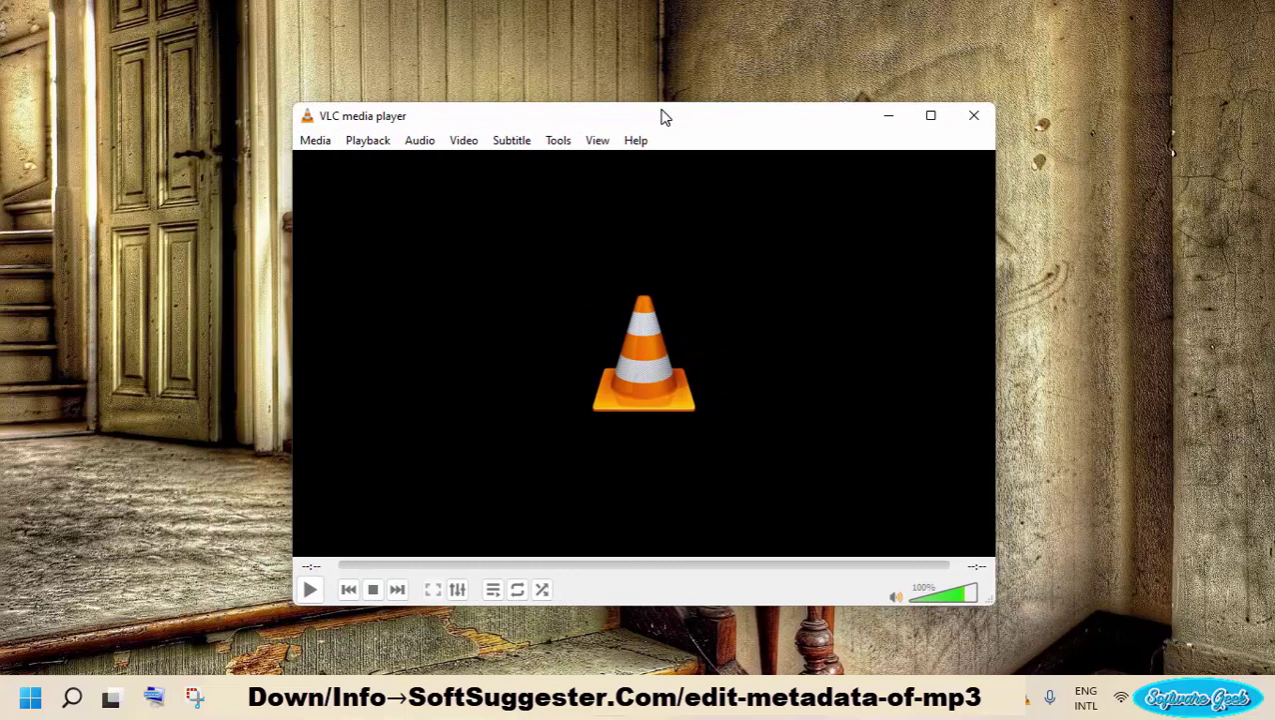
{"action": "left_click", "coordinate": [1145, 711]}
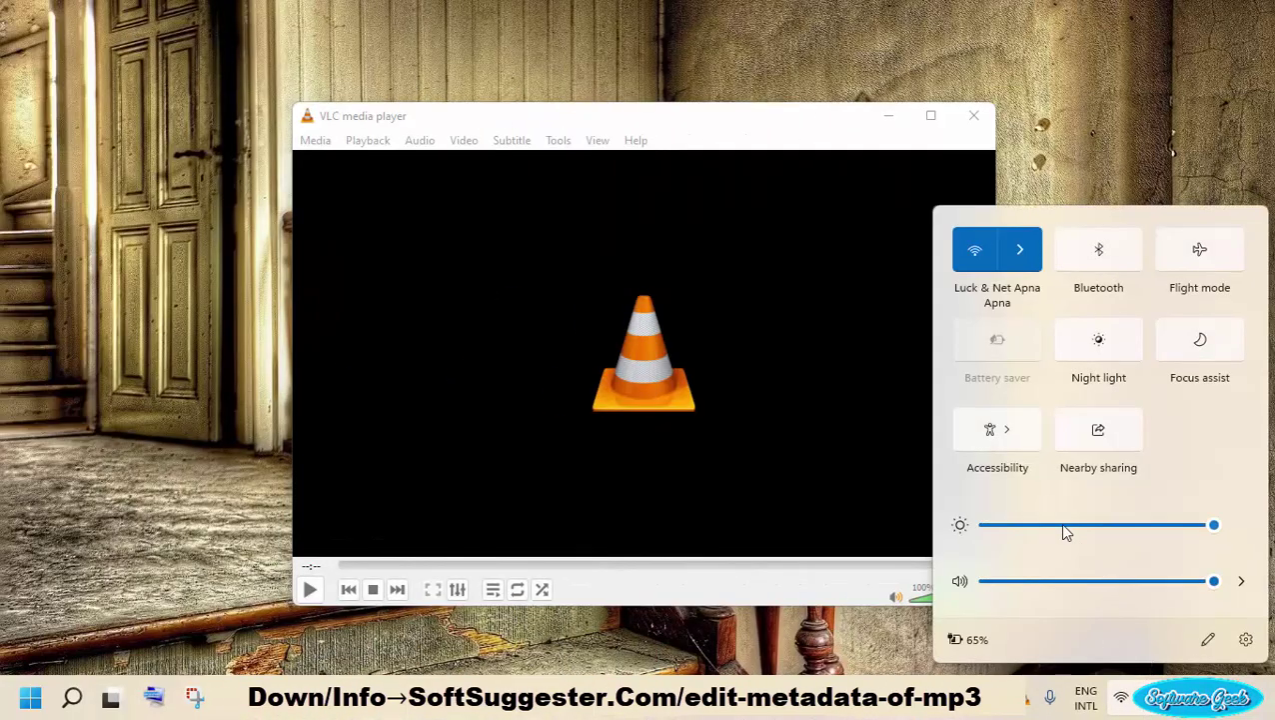
{"action": "left_click", "coordinate": [1060, 524]}
{"action": "left_click", "coordinate": [706, 604]}
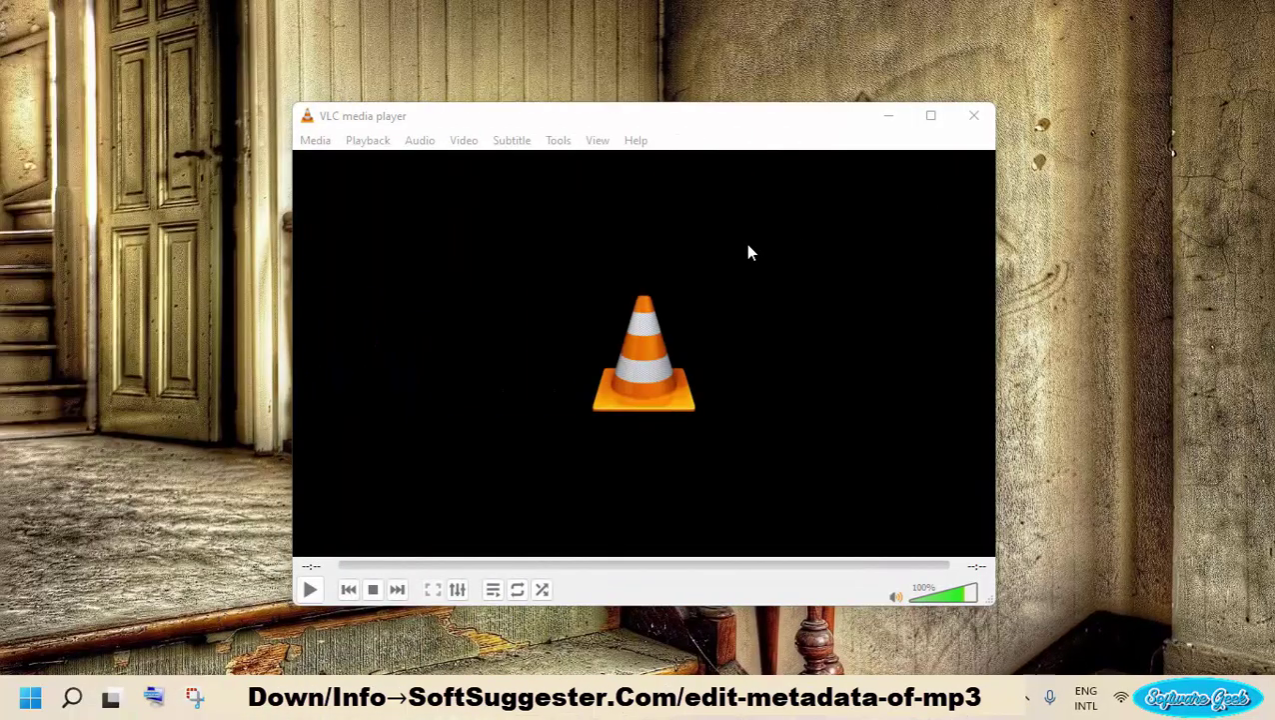
{"action": "left_click", "coordinate": [748, 247]}
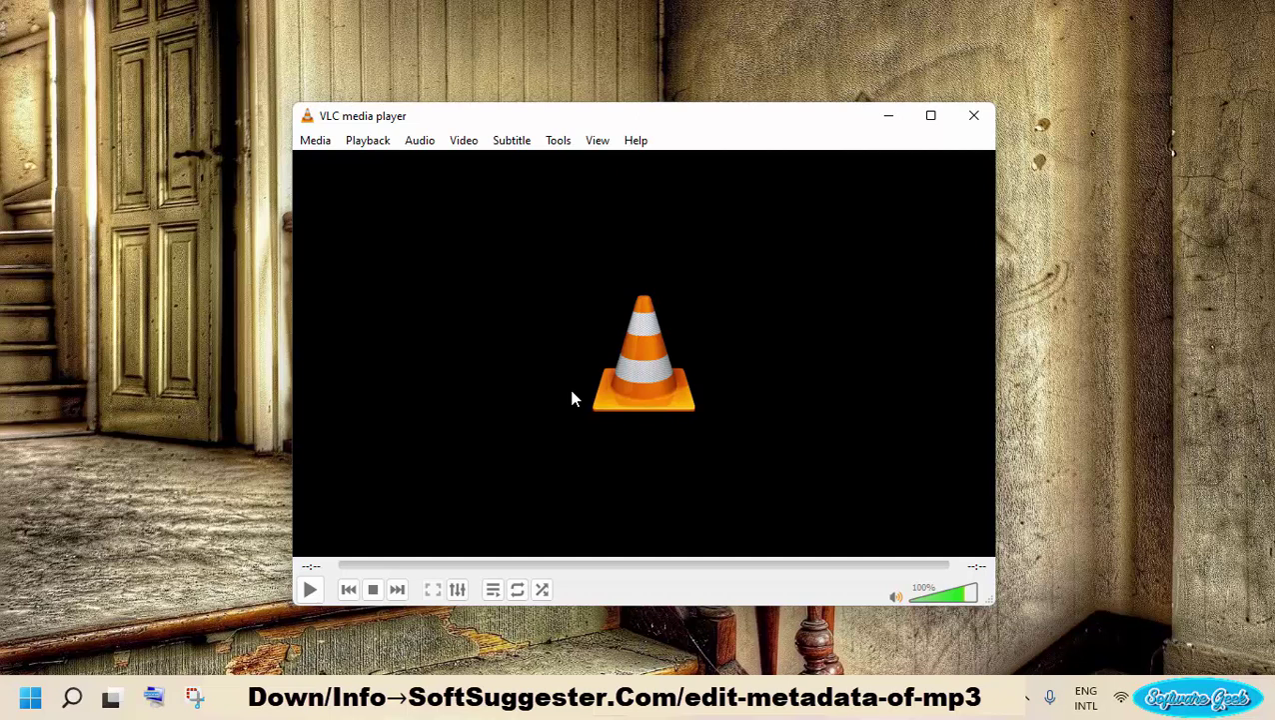
Add lagiyan-ne-mojan.mp3 from Downloads > Music to VLC's Open Media file list
{"action": "key", "text": "ctrl+o"}
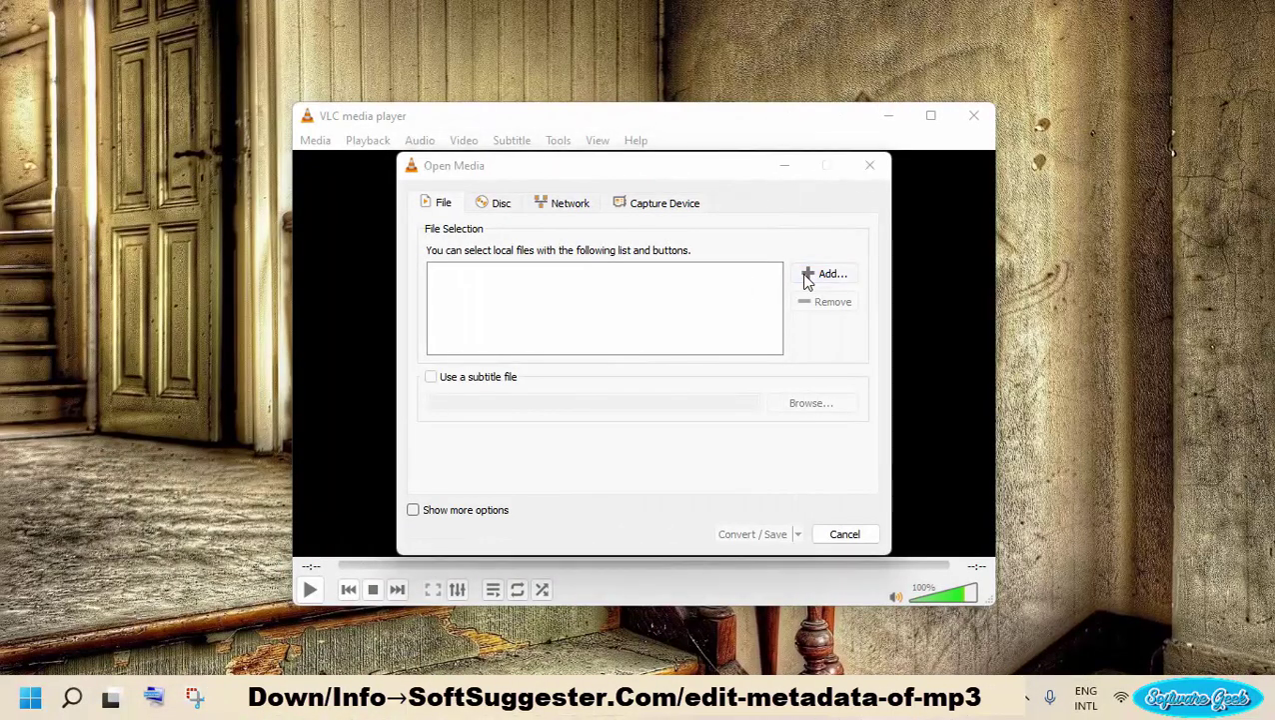
{"action": "left_click", "coordinate": [826, 273]}
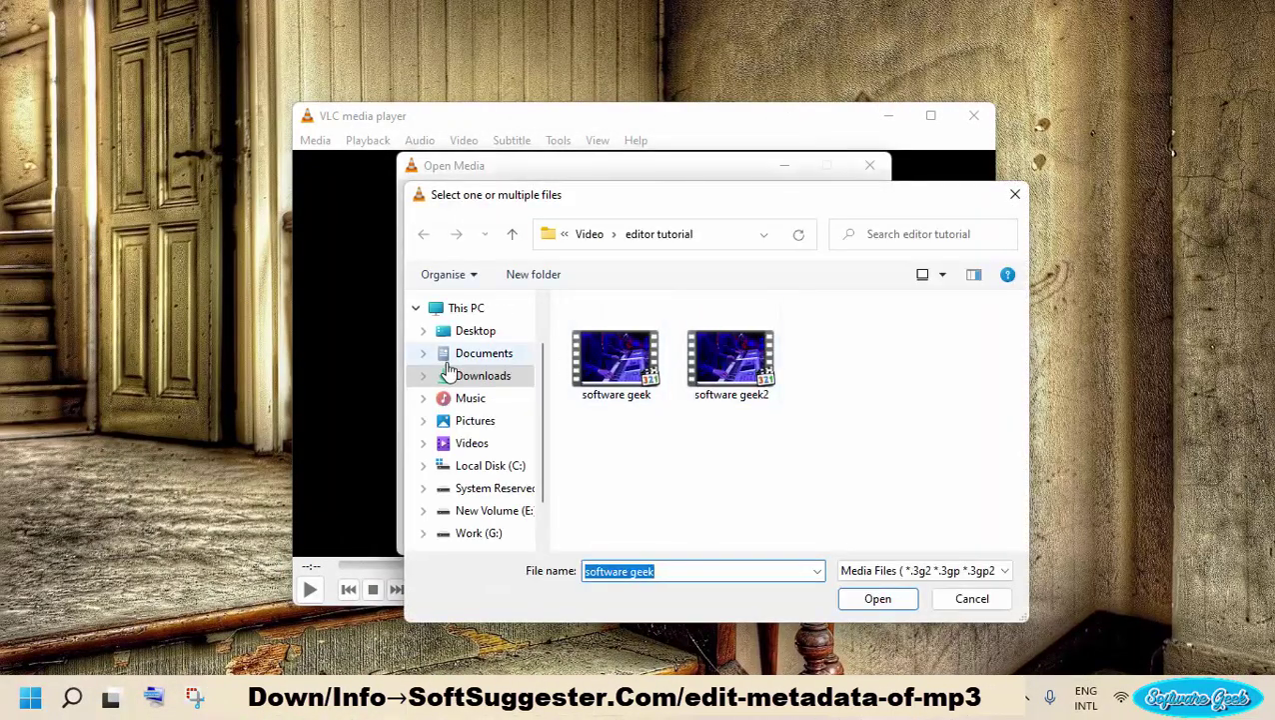
{"action": "left_click", "coordinate": [494, 382]}
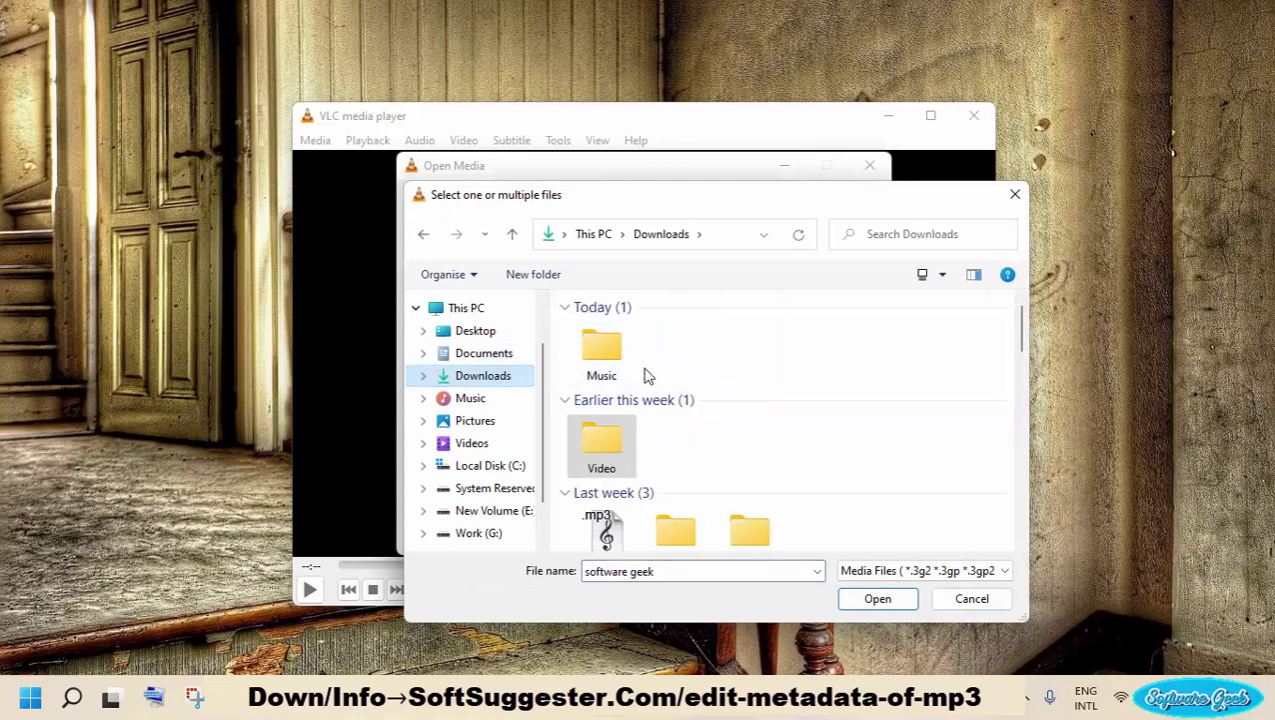
{"action": "double_click", "coordinate": [627, 374]}
{"action": "left_click", "coordinate": [628, 370]}
{"action": "double_click", "coordinate": [628, 374]}
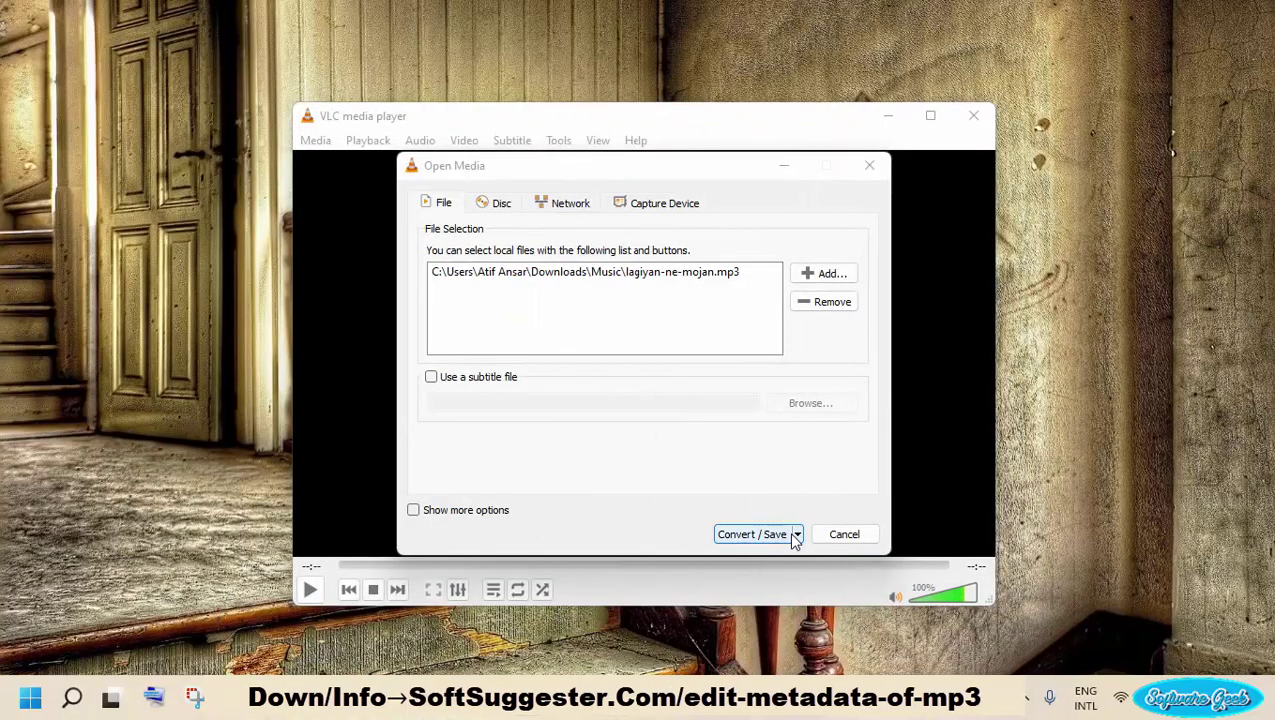
{"action": "left_click", "coordinate": [801, 534]}
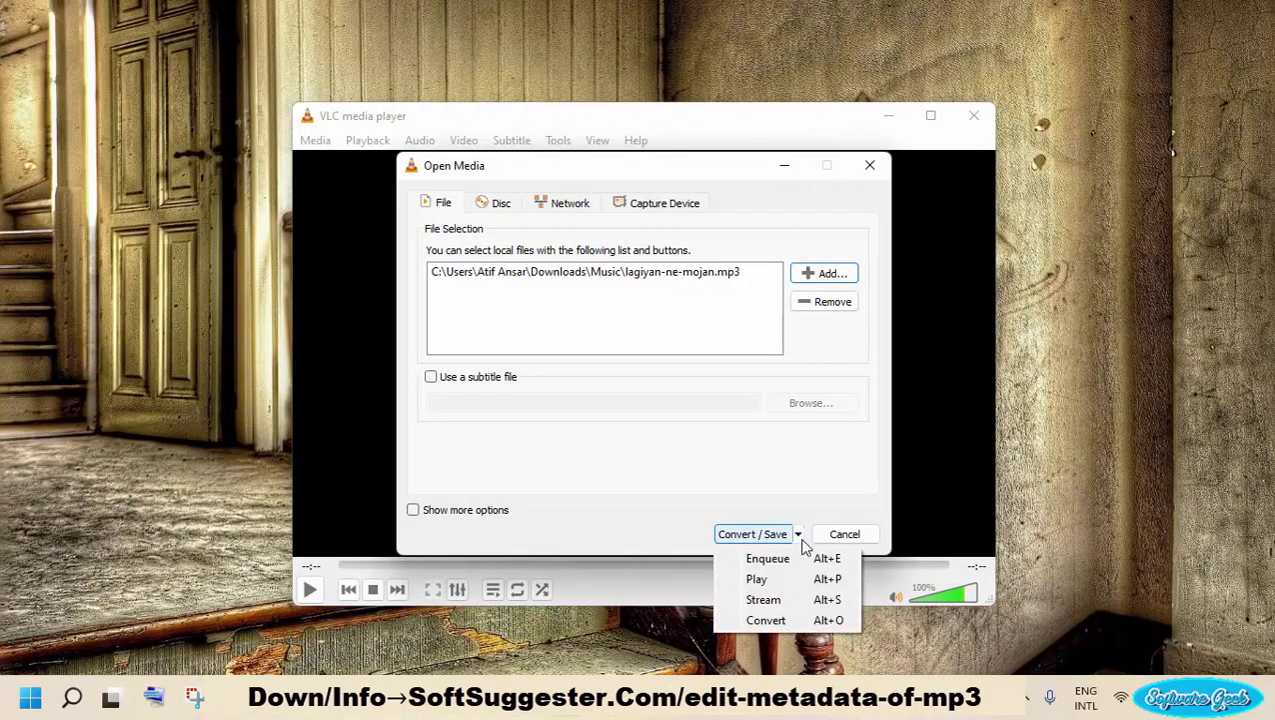
Choose Convert with the Video - H.264 + MP3 (TS) profile and check its video and audio codecs
{"action": "left_click", "coordinate": [829, 621]}
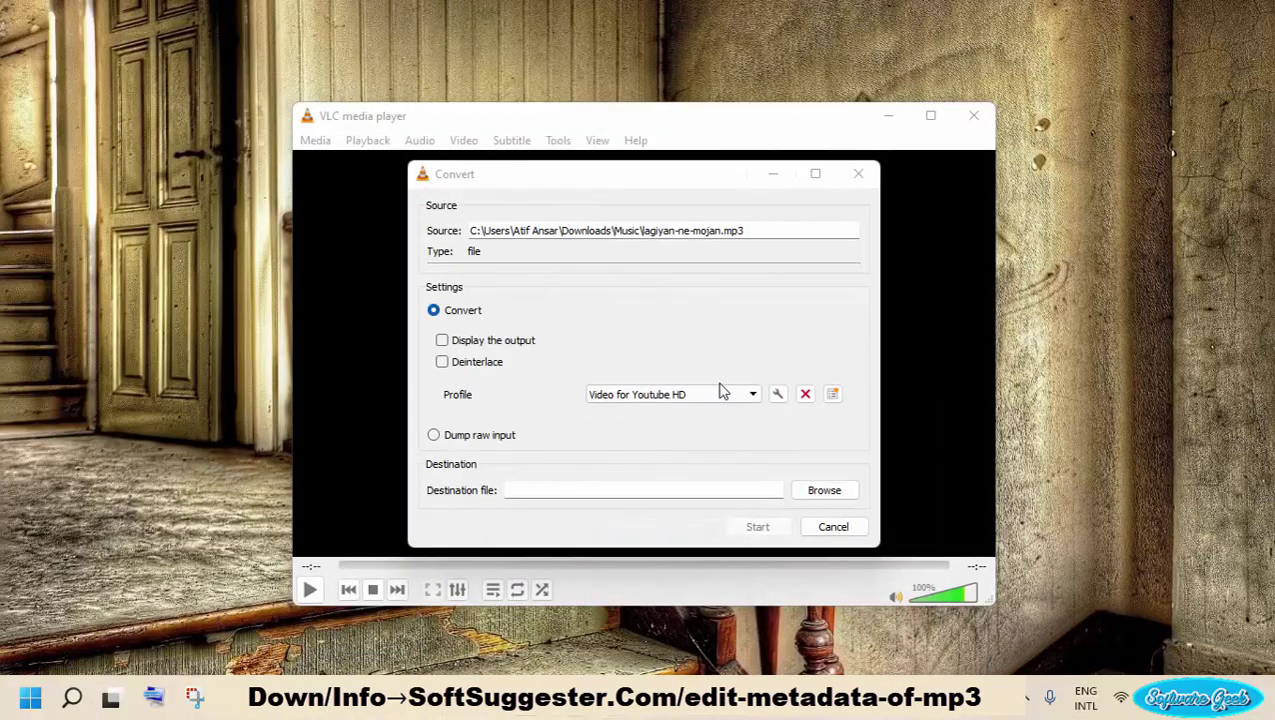
{"action": "left_click", "coordinate": [745, 393]}
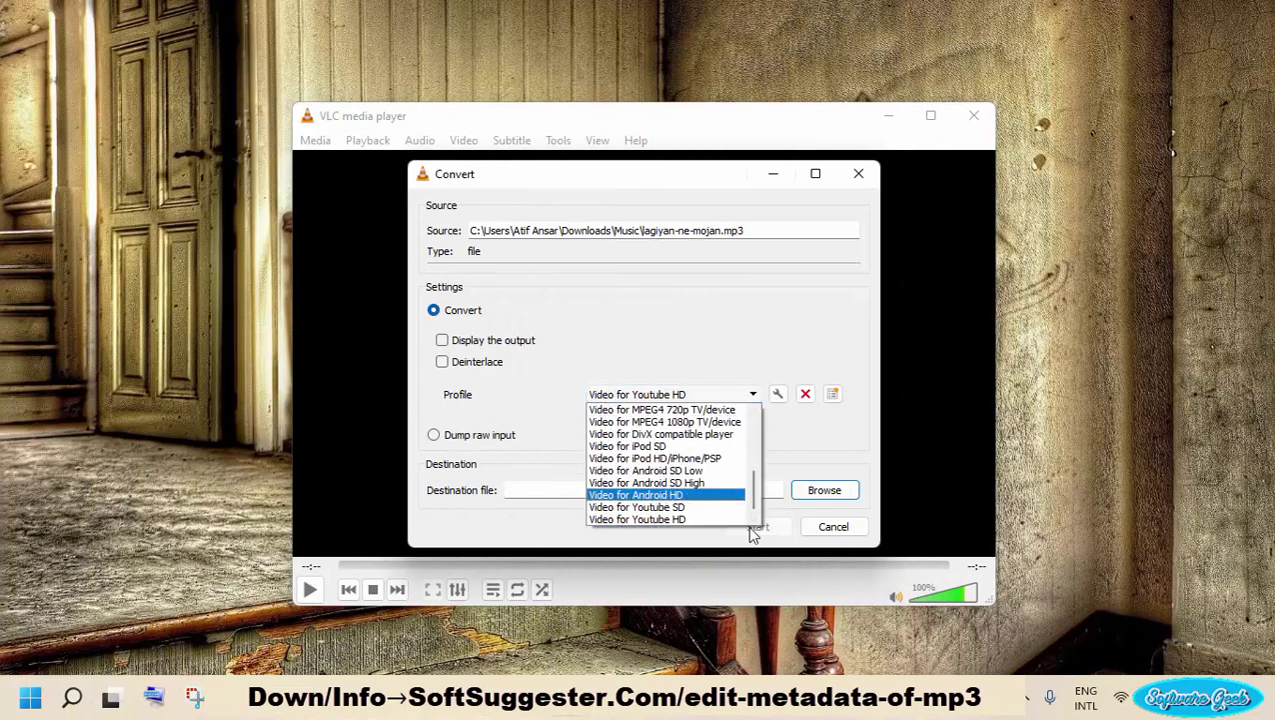
{"action": "left_click_drag", "start_coordinate": [755, 495], "coordinate": [757, 460]}
{"action": "scroll", "coordinate": [757, 460], "scroll_direction": "up", "scroll_amount": 1}
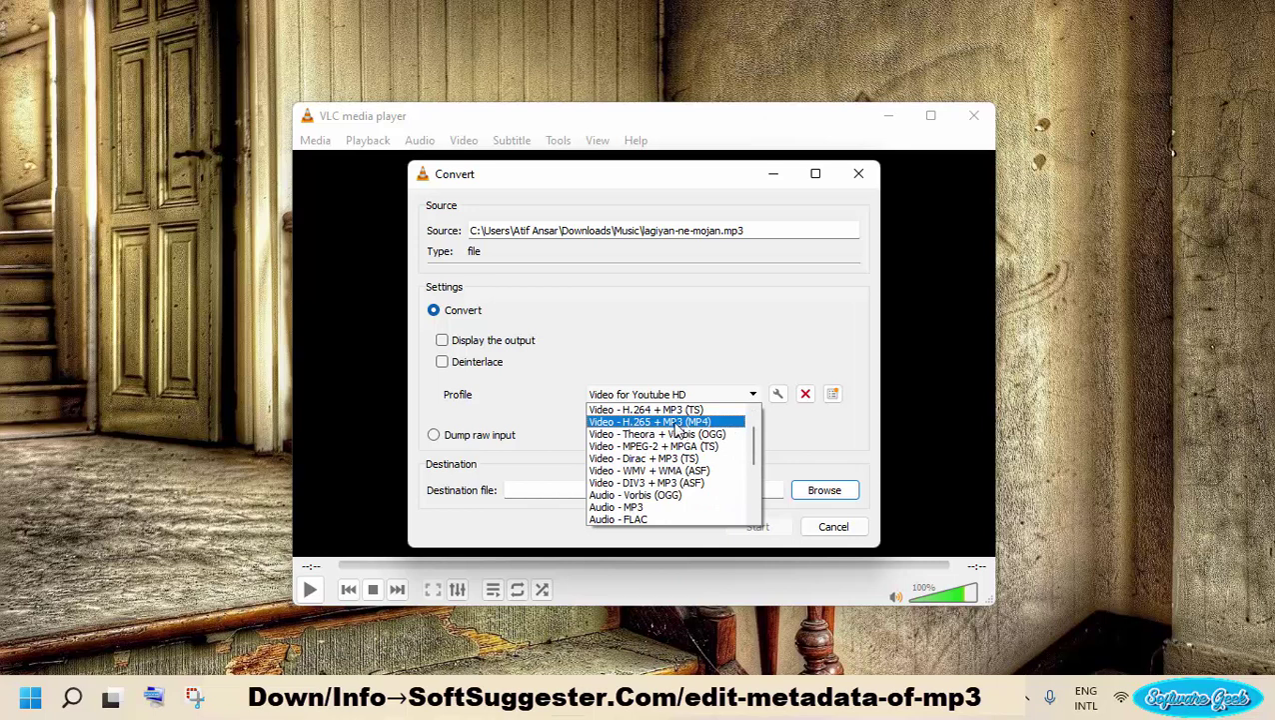
{"action": "left_click", "coordinate": [645, 411]}
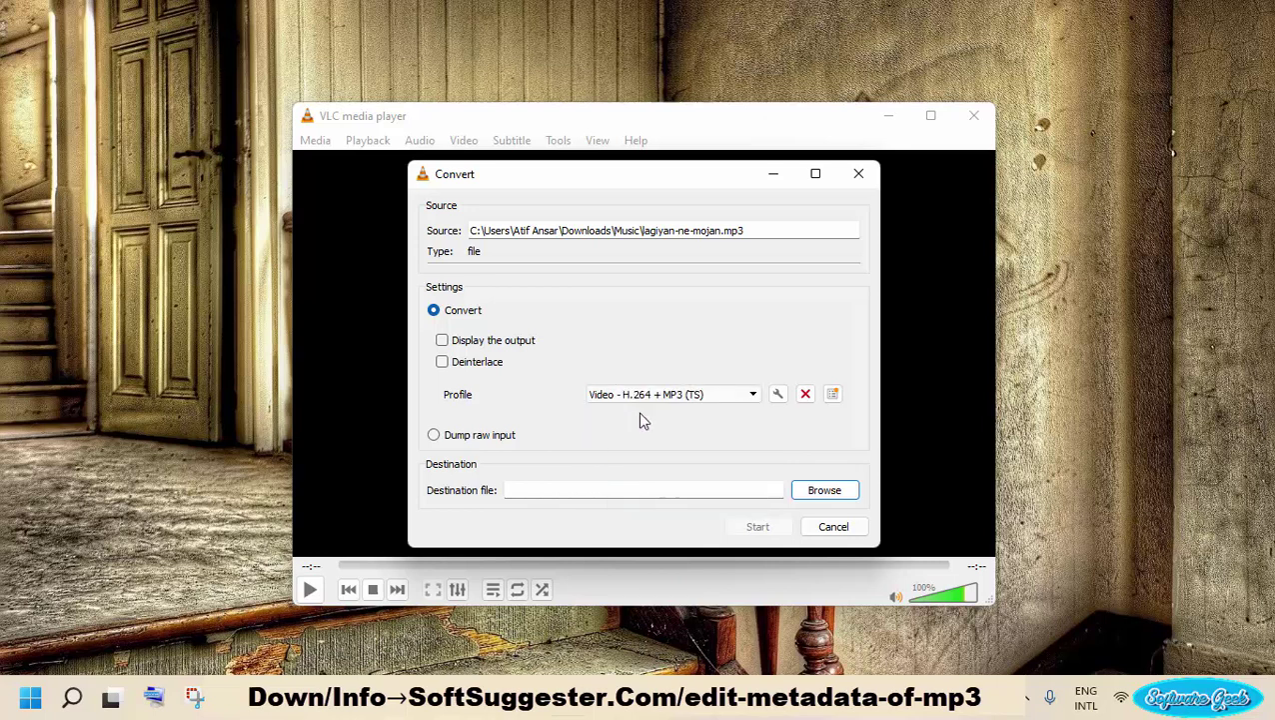
{"action": "left_click", "coordinate": [778, 396]}
{"action": "left_click", "coordinate": [510, 200]}
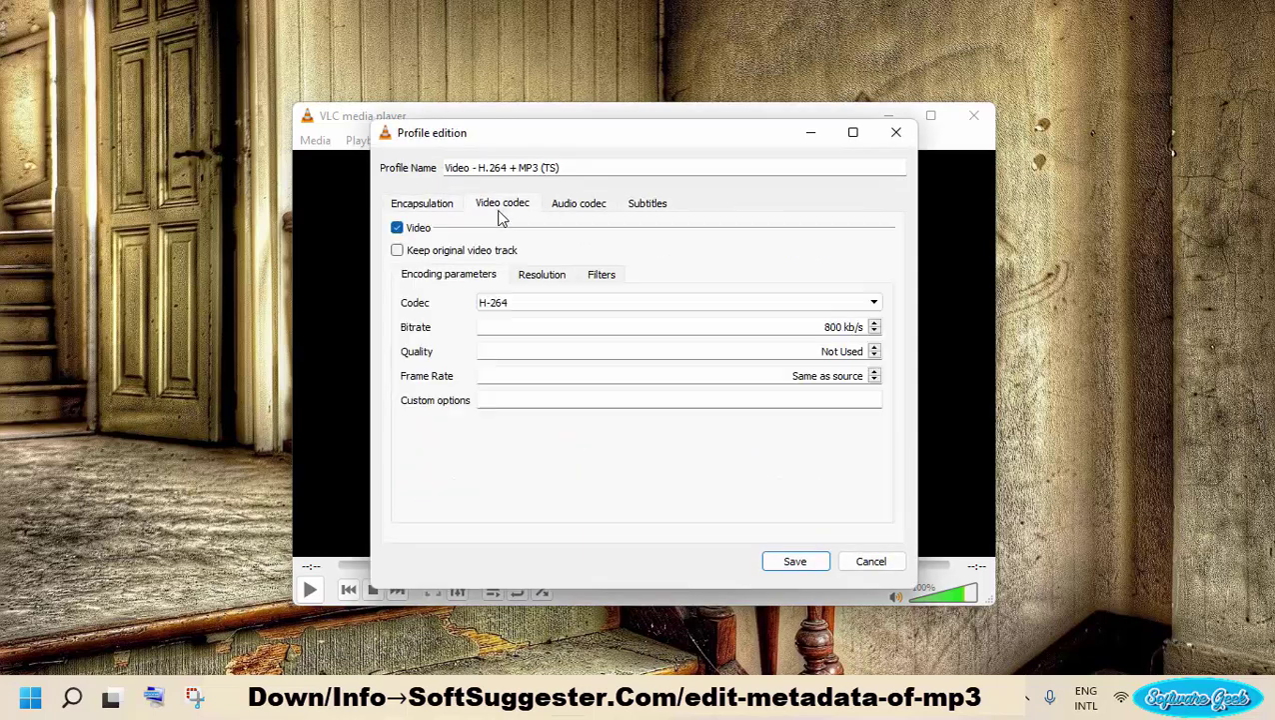
{"action": "left_click", "coordinate": [580, 203]}
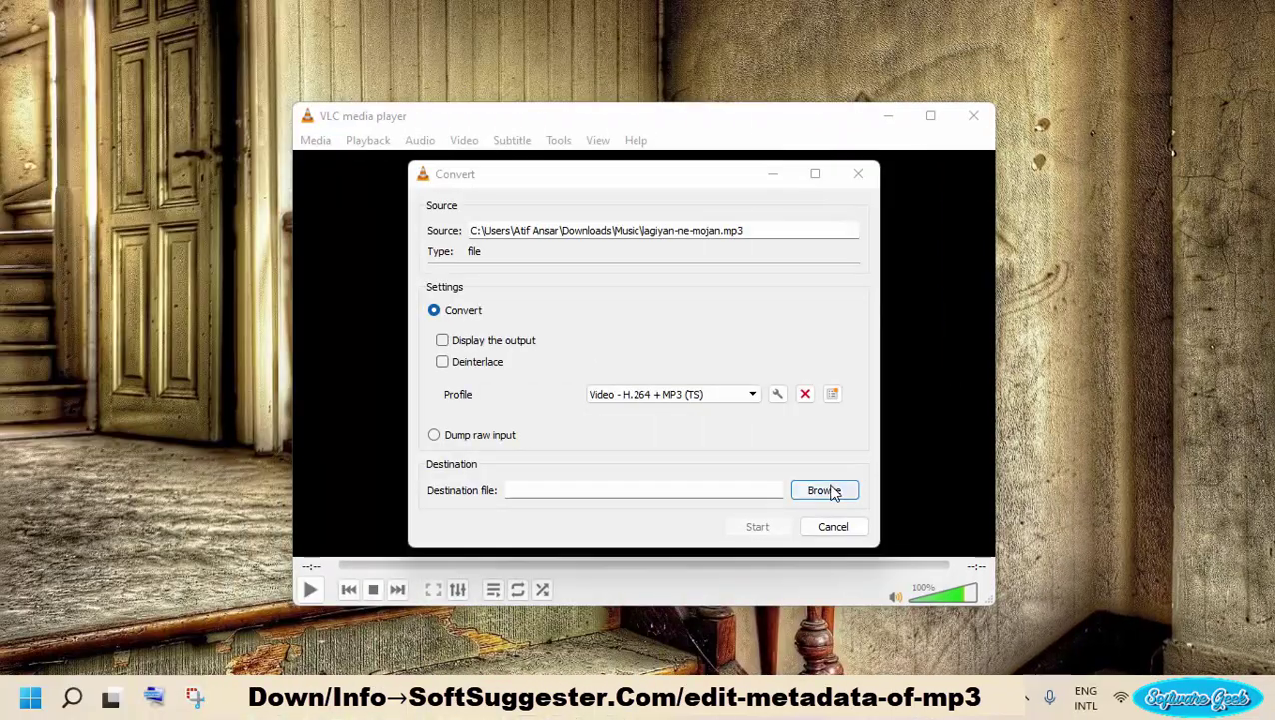
Set the output file to 'lagiyan-ne-mojan converted' and start the conversion
{"action": "left_click", "coordinate": [825, 490]}
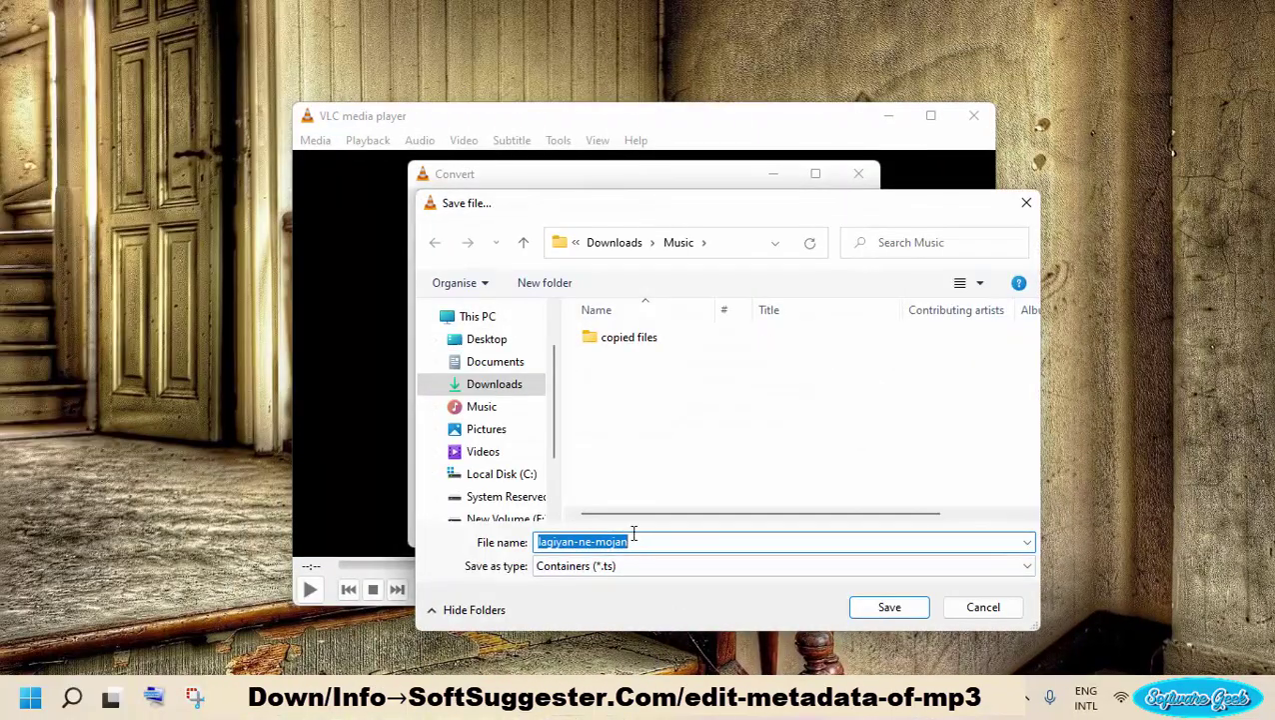
{"action": "key", "text": "End"}
{"action": "type", "text": "converted"}
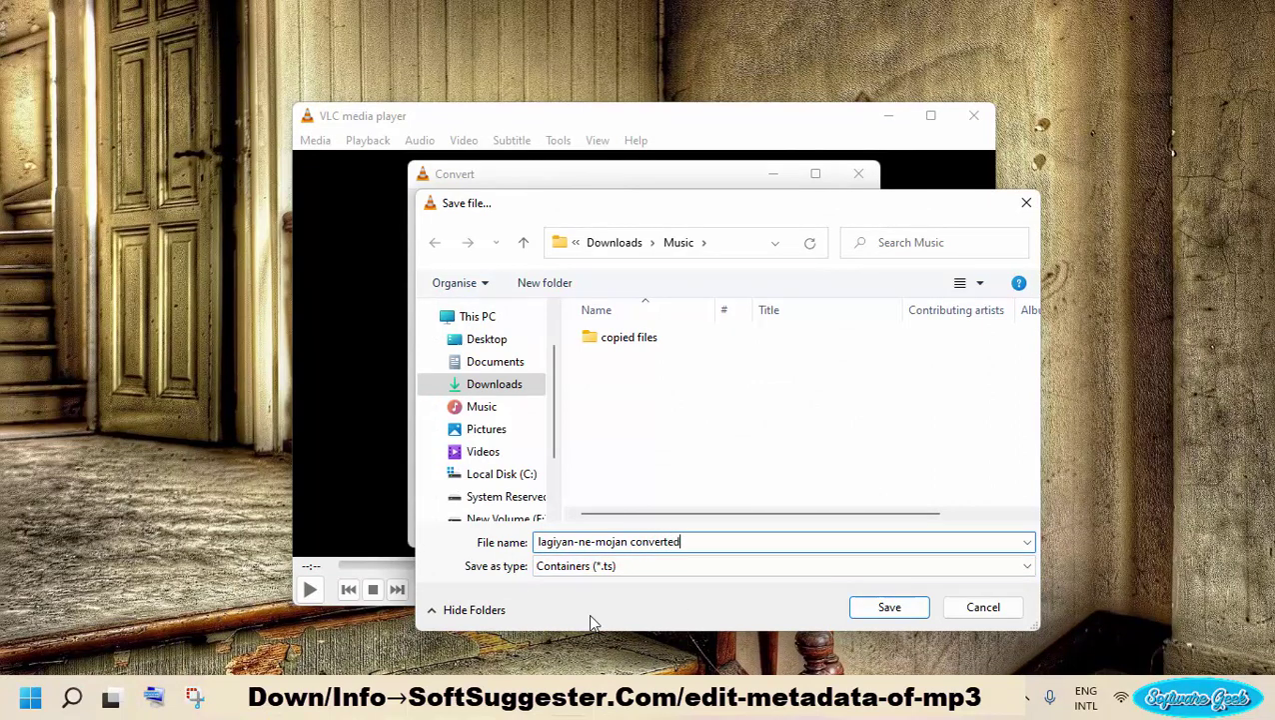
{"action": "left_click", "coordinate": [890, 607]}
{"action": "left_click", "coordinate": [774, 530]}
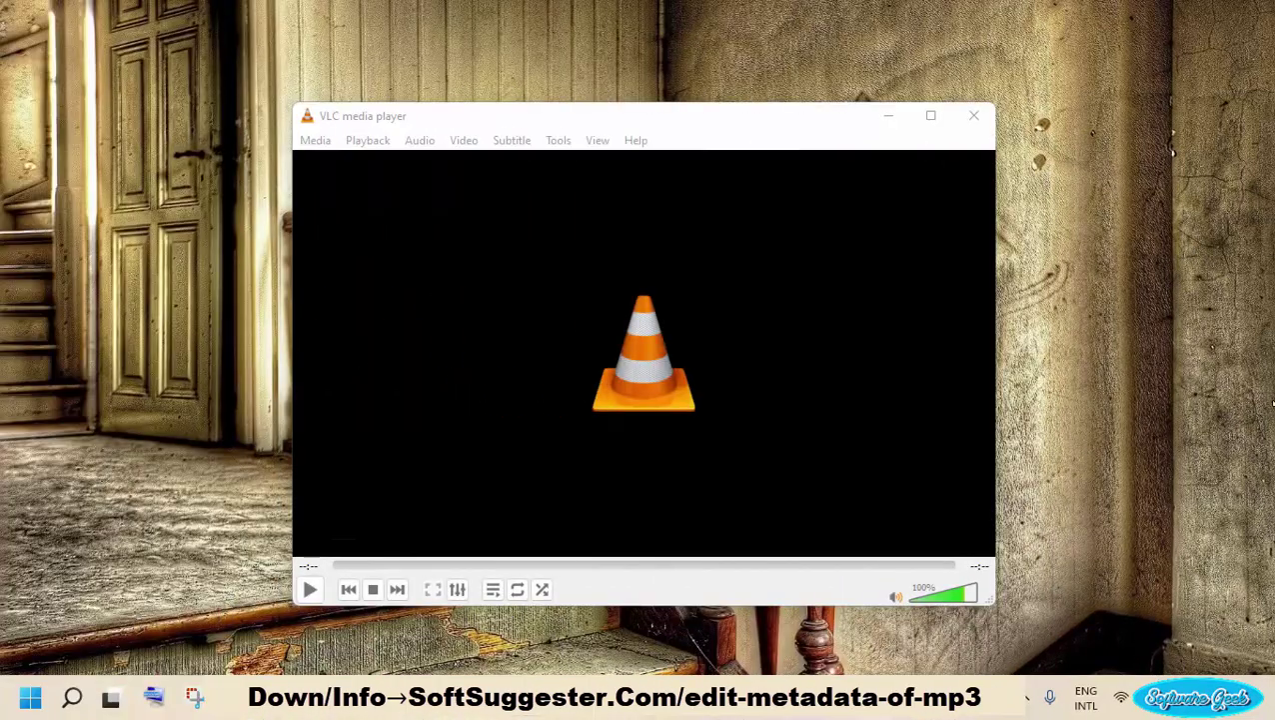
Close VLC and resize the Mp3tag window listing the Music folder's eight MP3 files
{"action": "left_click", "coordinate": [974, 118]}
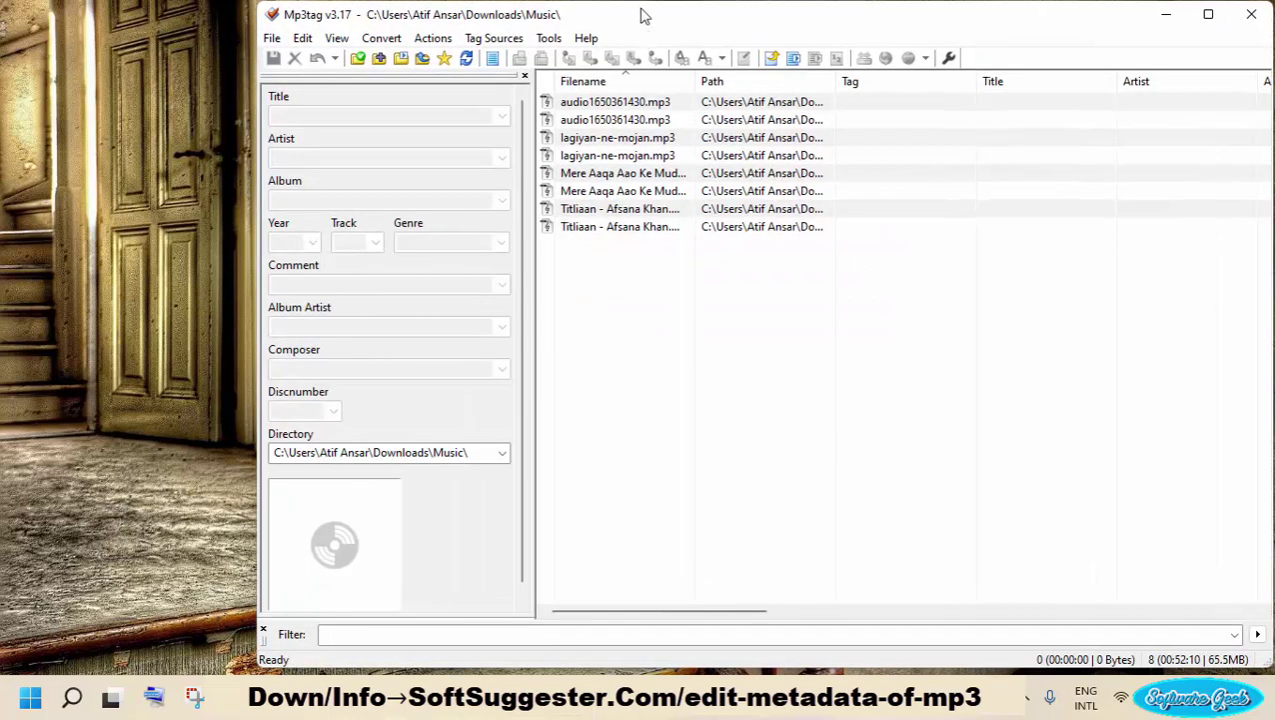
{"action": "left_click_drag", "start_coordinate": [668, 4], "coordinate": [632, 91]}
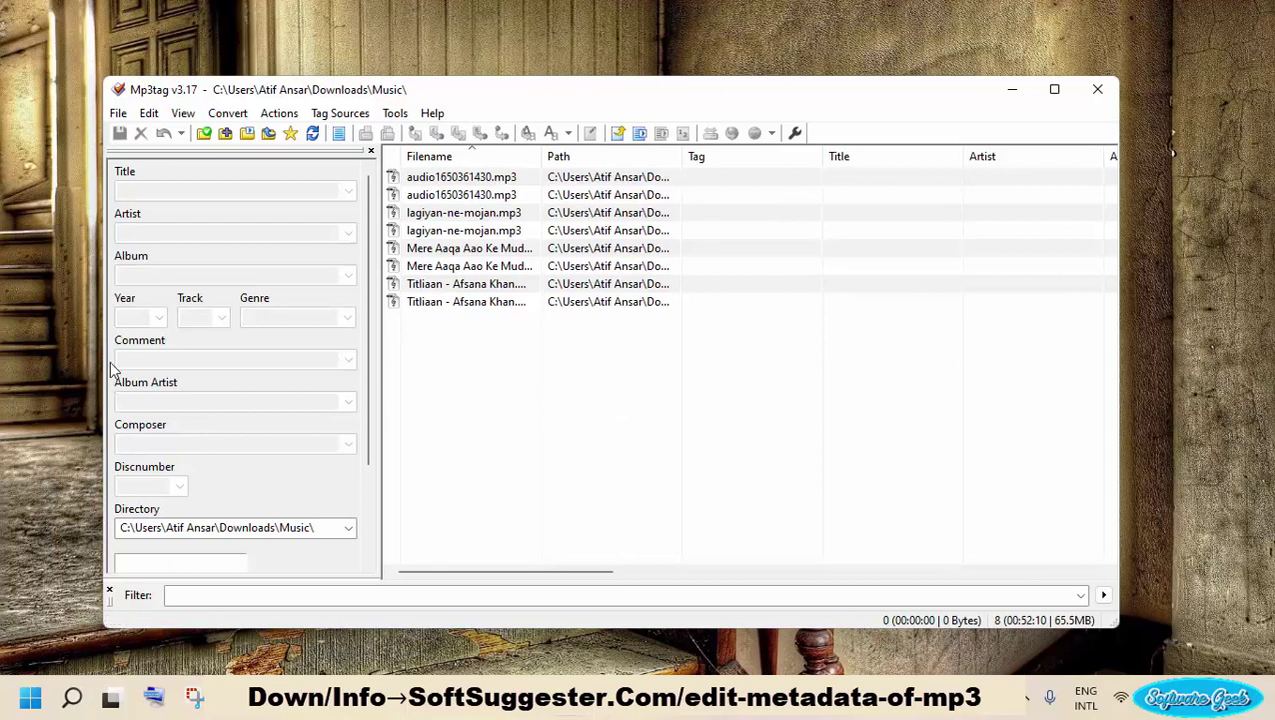
{"action": "left_click_drag", "start_coordinate": [105, 323], "coordinate": [224, 317]}
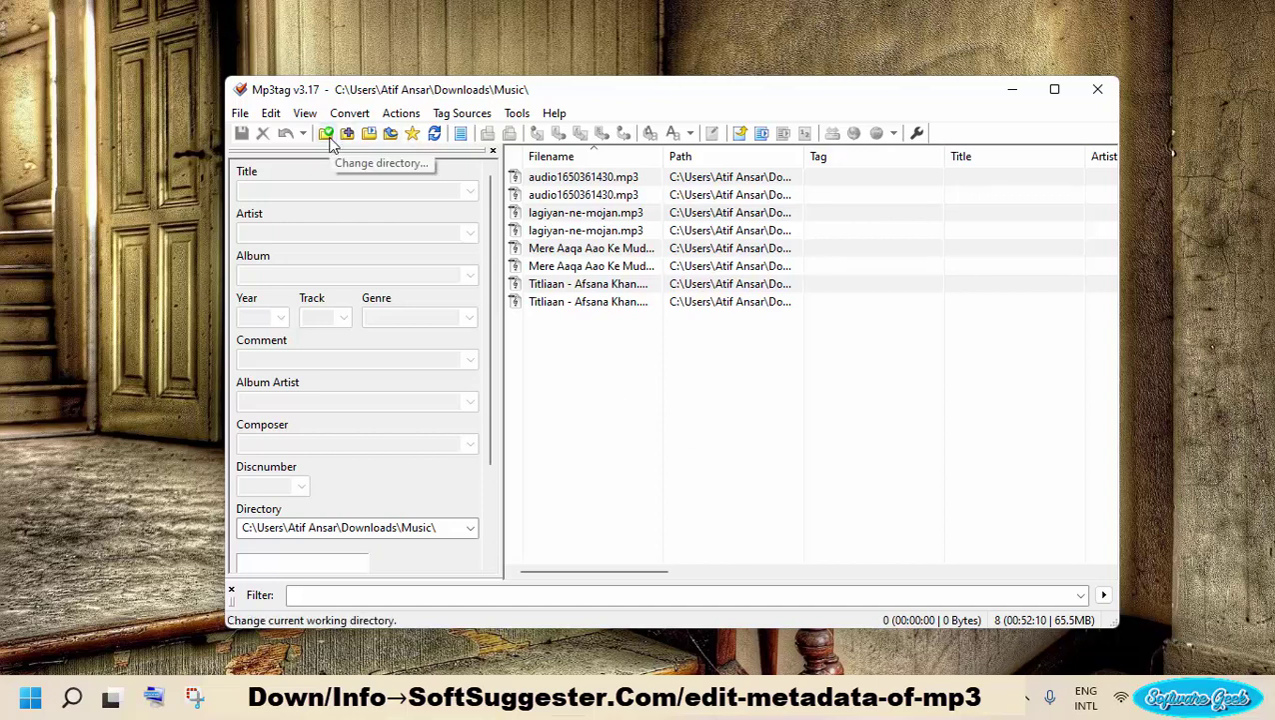
Load the Downloads > Music > copied files folder into Mp3tag
{"action": "left_click", "coordinate": [327, 134]}
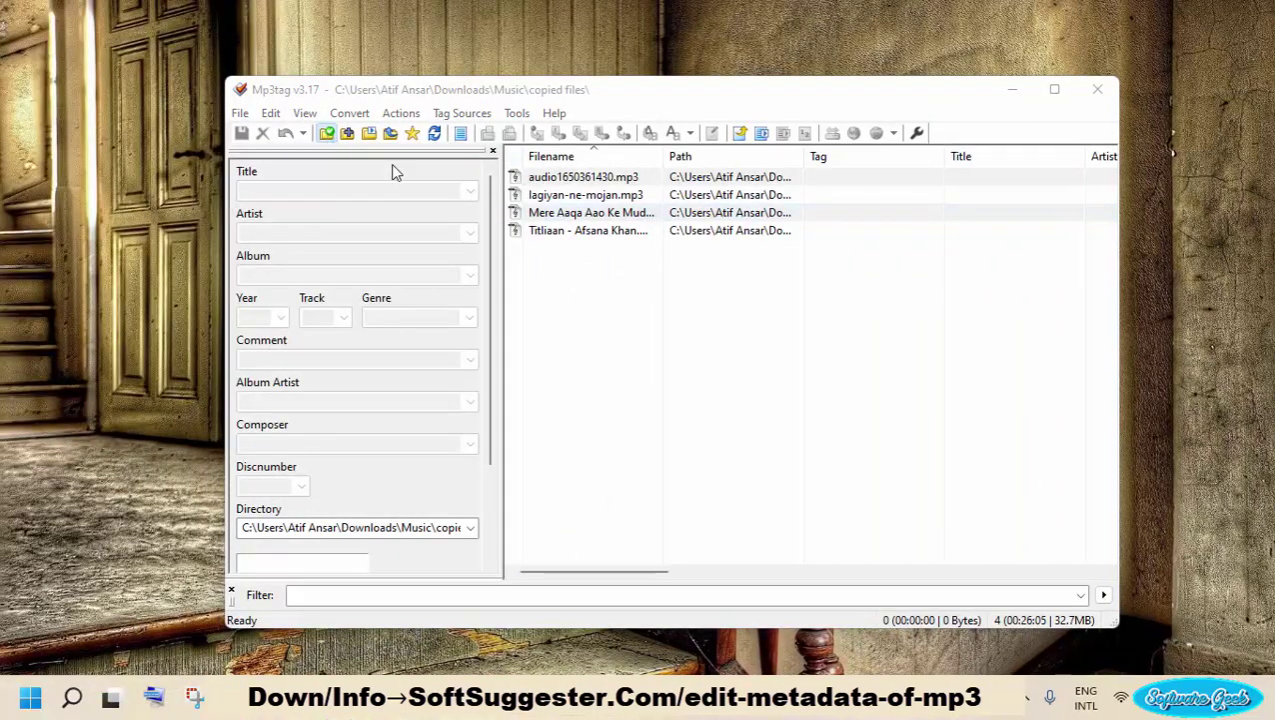
{"action": "left_click", "coordinate": [327, 134]}
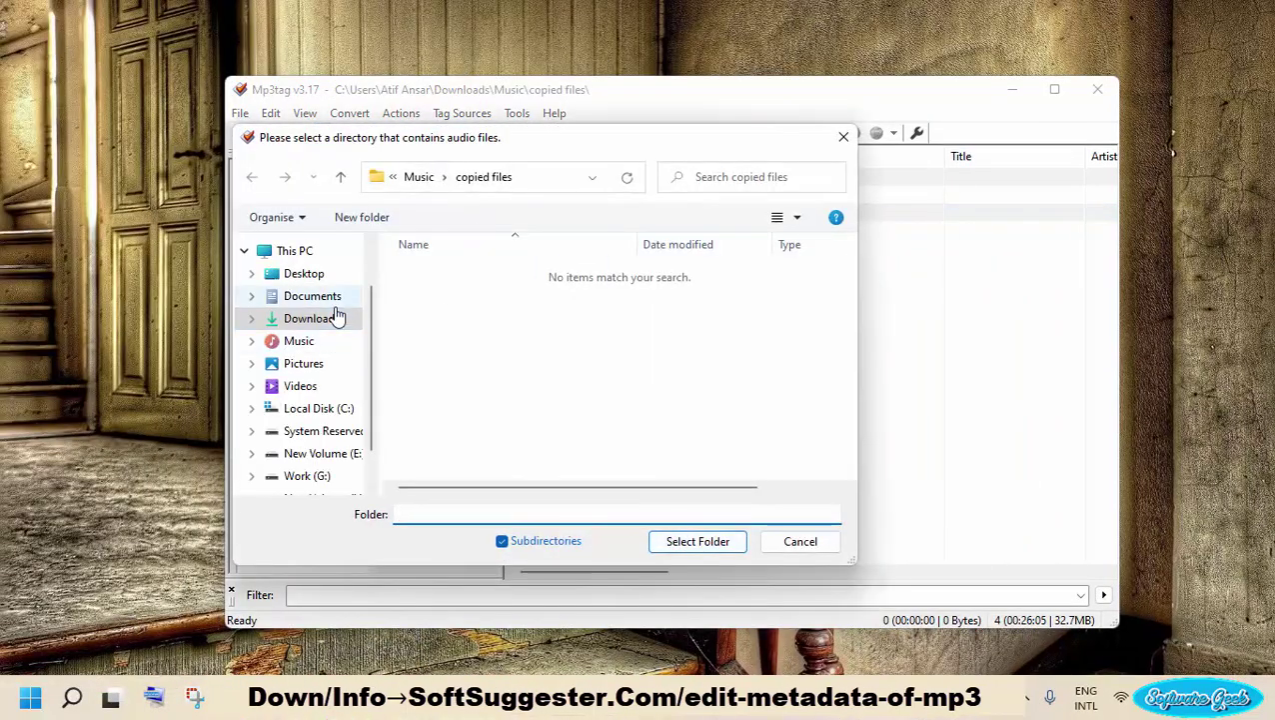
{"action": "left_click", "coordinate": [317, 319]}
{"action": "double_click", "coordinate": [420, 277]}
{"action": "double_click", "coordinate": [424, 274]}
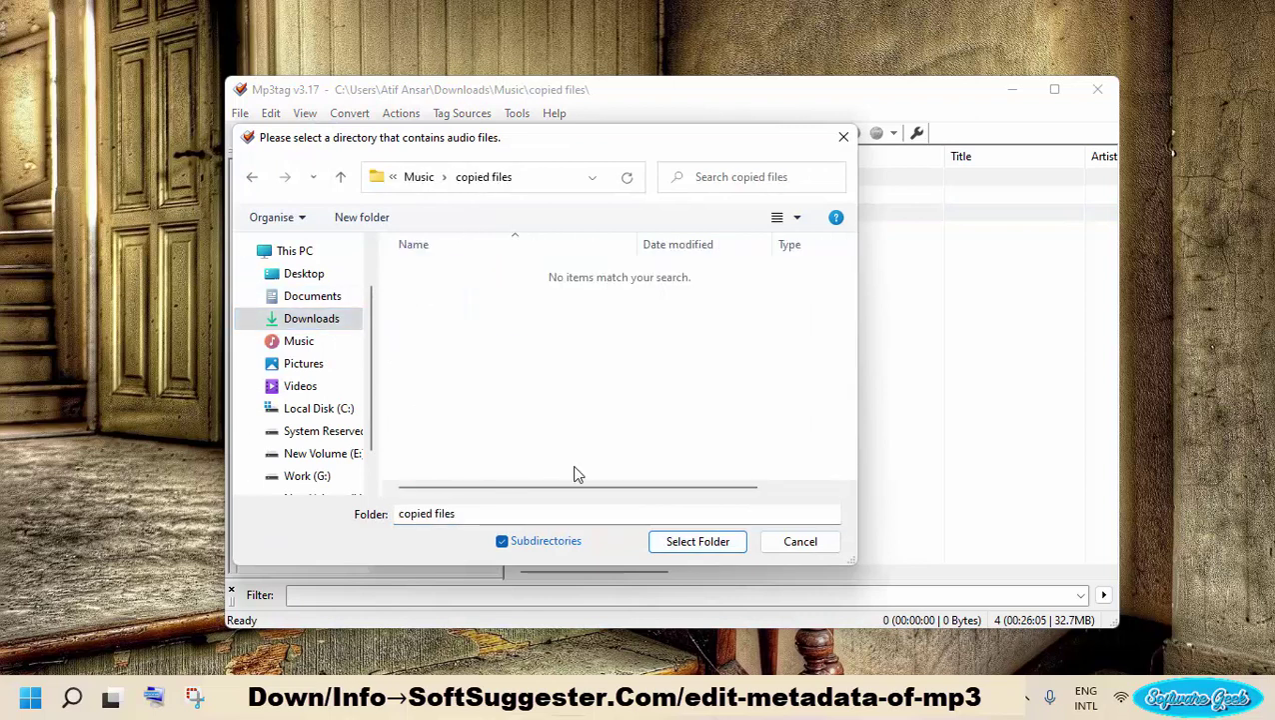
{"action": "left_click", "coordinate": [697, 541]}
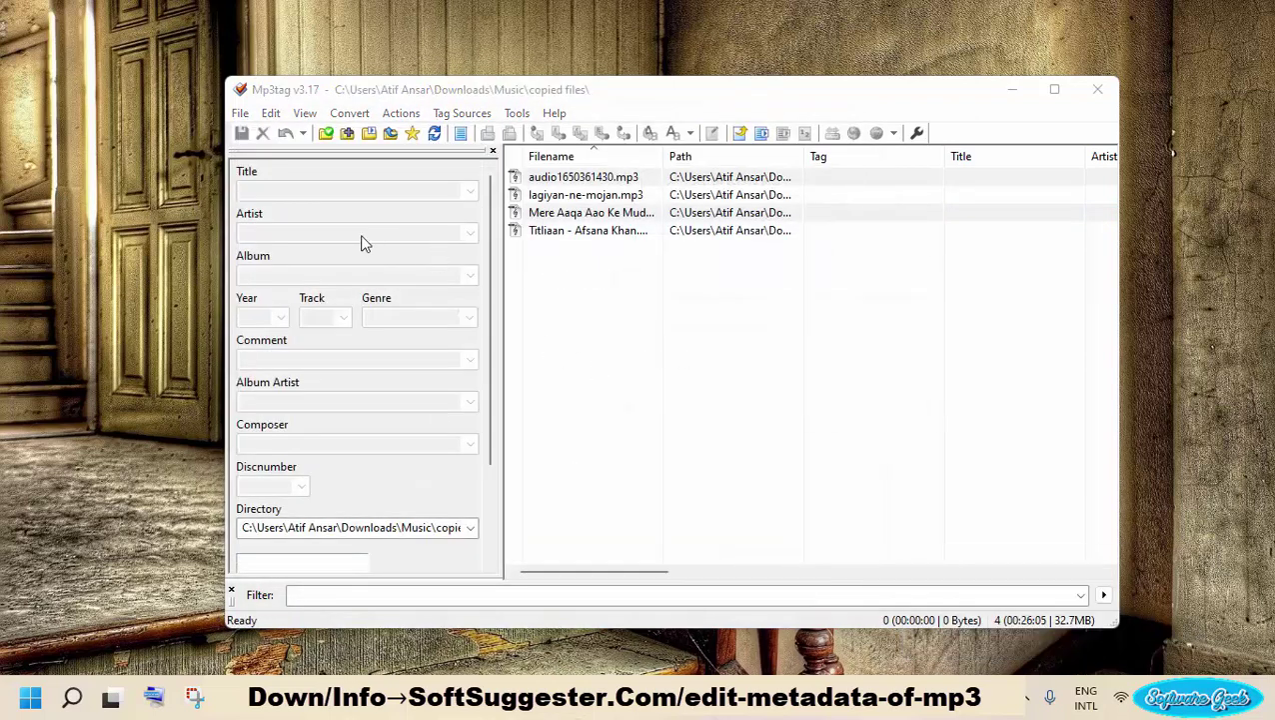
Set the Title of audio1650361430.mp3 to 'today' and save the tag
{"action": "left_click", "coordinate": [532, 180]}
{"action": "left_click", "coordinate": [322, 191]}
{"action": "type", "text": "today"}
{"action": "left_click_drag", "start_coordinate": [490, 348], "coordinate": [499, 479]}
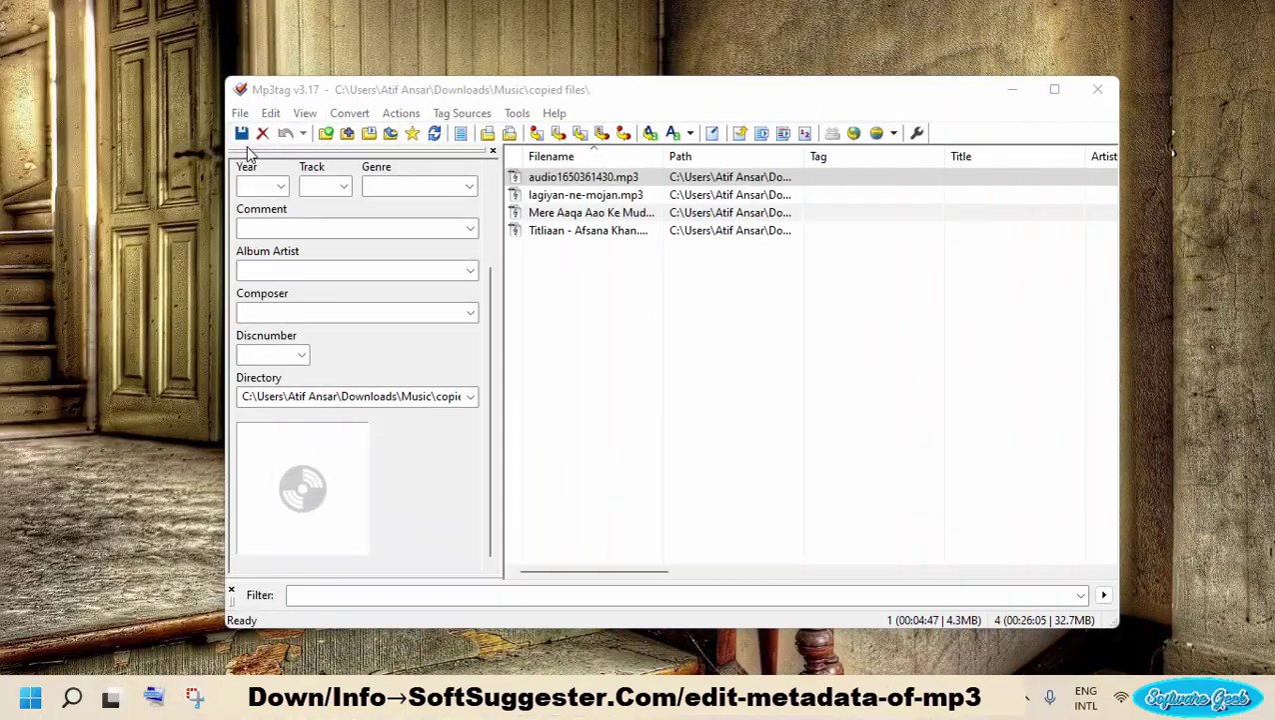
{"action": "left_click", "coordinate": [241, 133]}
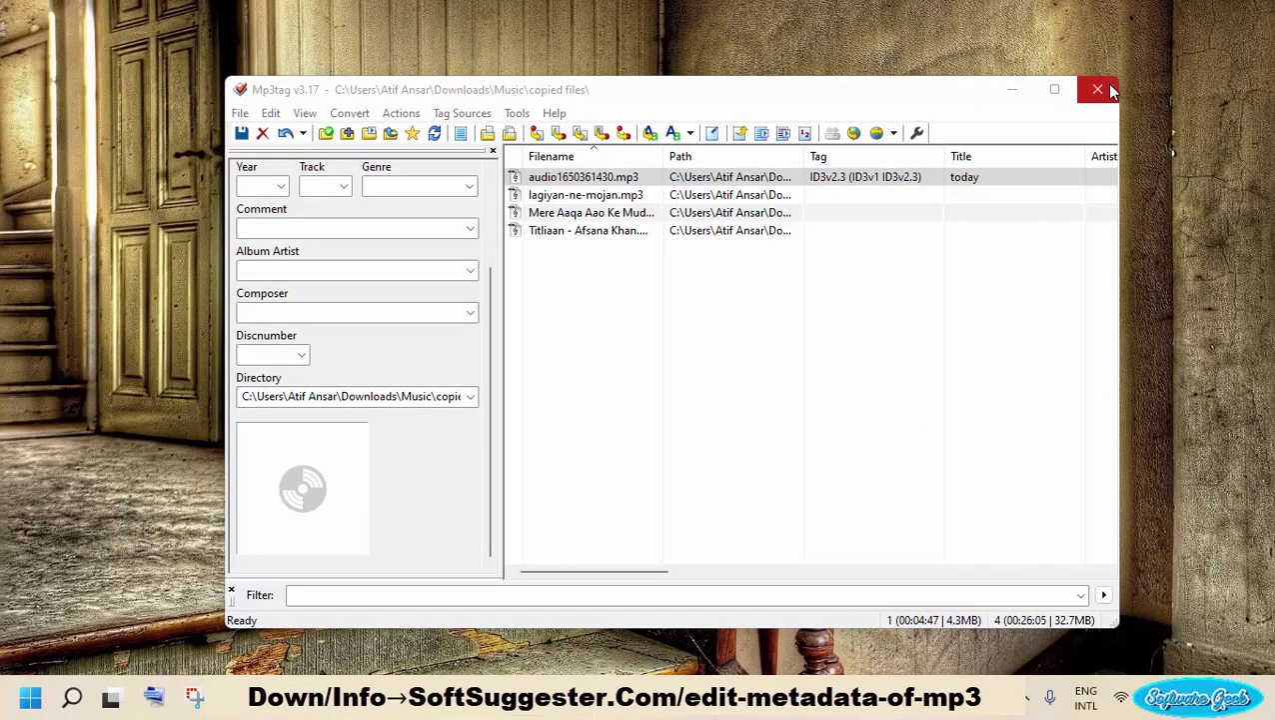
Close the Mp3tag window to return to the bare desktop
{"action": "left_click", "coordinate": [1110, 92]}
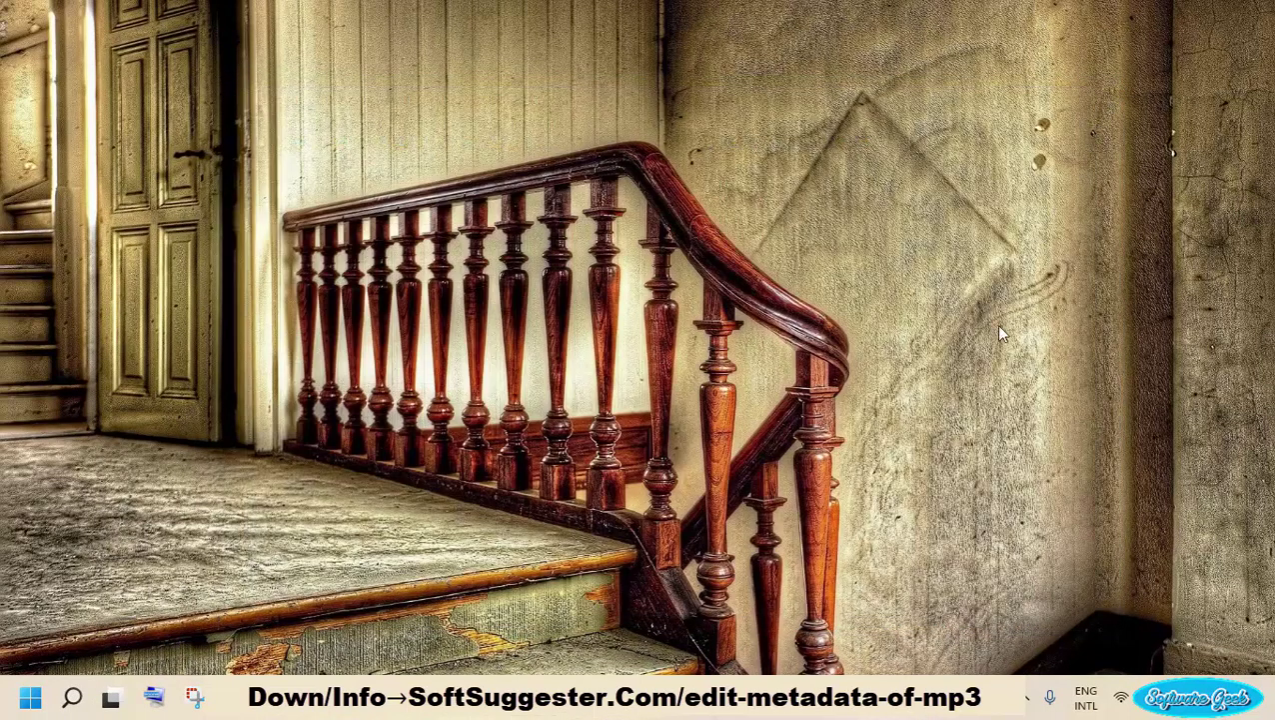